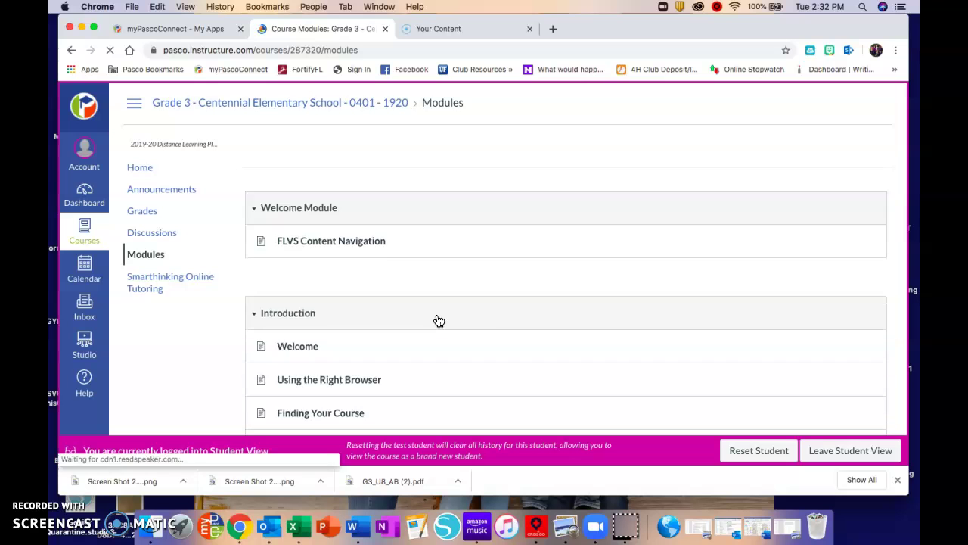
Look through the Grade 3 course modules, including the Week 1 and Week 2 lessons and assignments.
scroll(439, 321, "down", 4)
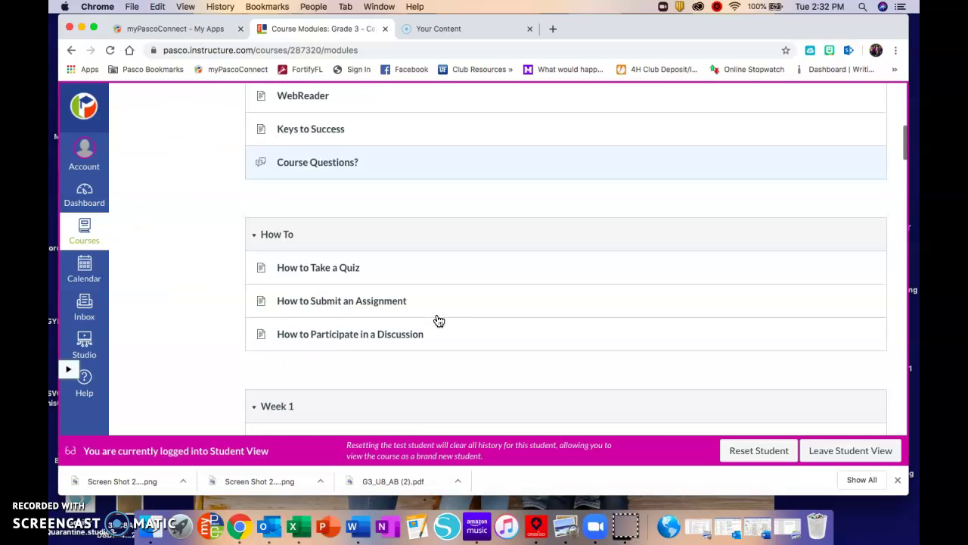
scroll(439, 320, "down", 5)
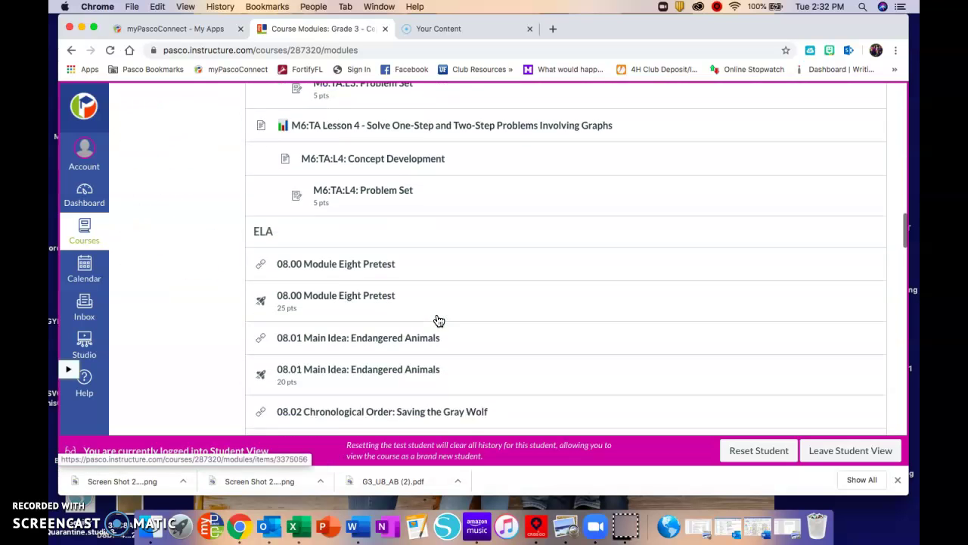
scroll(439, 321, "down", 3)
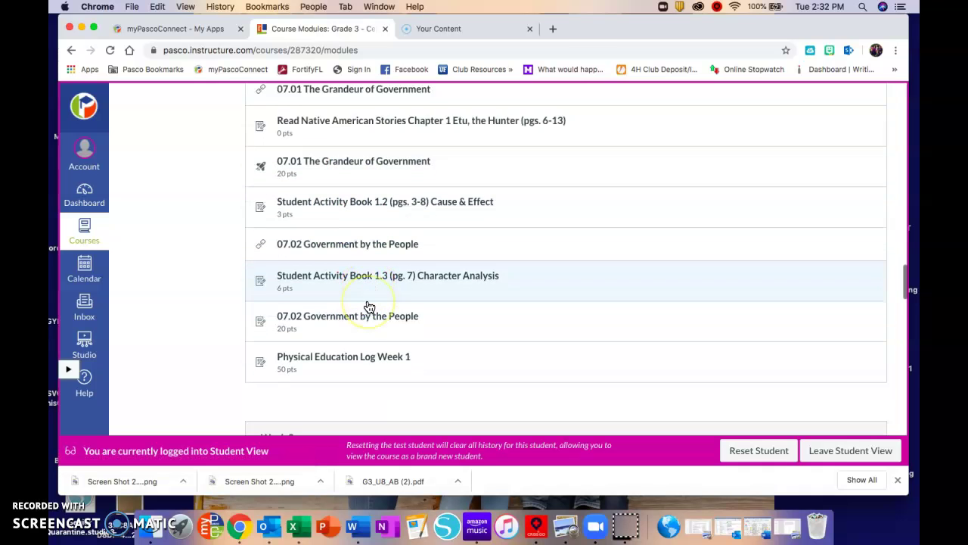
scroll(369, 306, "down", 18)
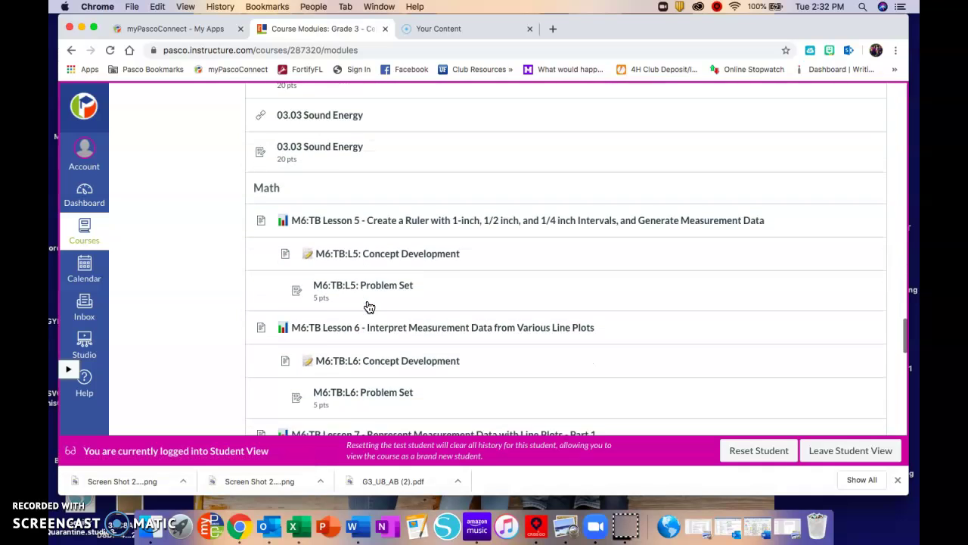
scroll(369, 306, "down", 9)
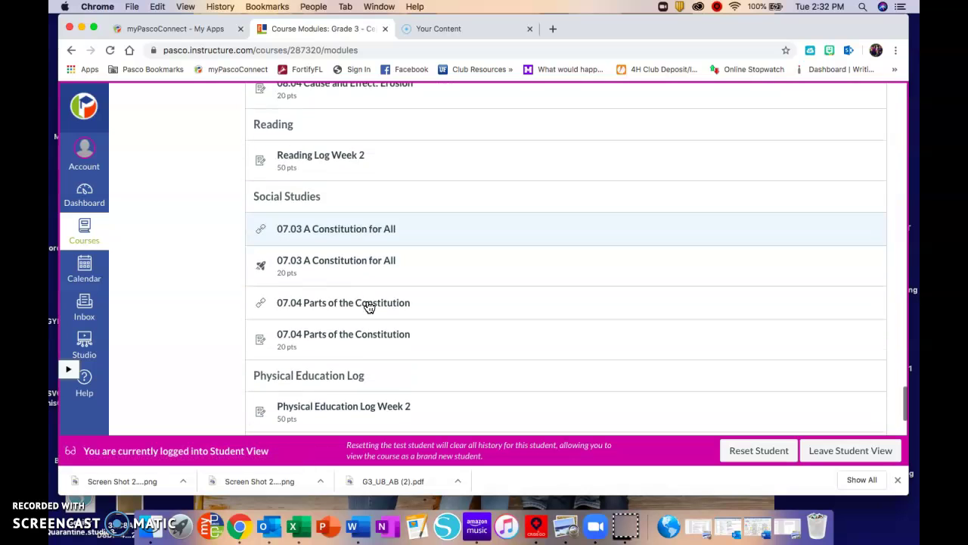
scroll(369, 307, "down", 7)
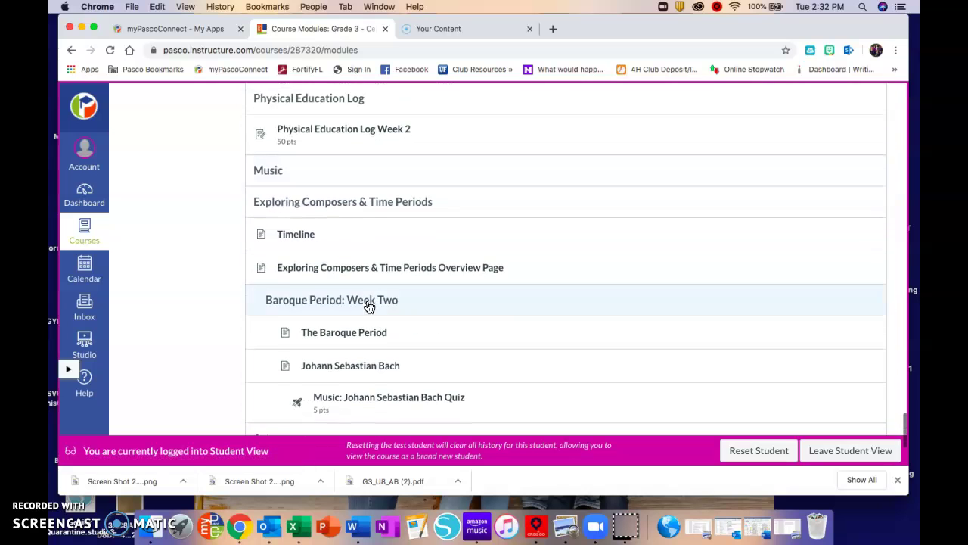
scroll(369, 307, "up", 13)
scroll(369, 307, "up", 20)
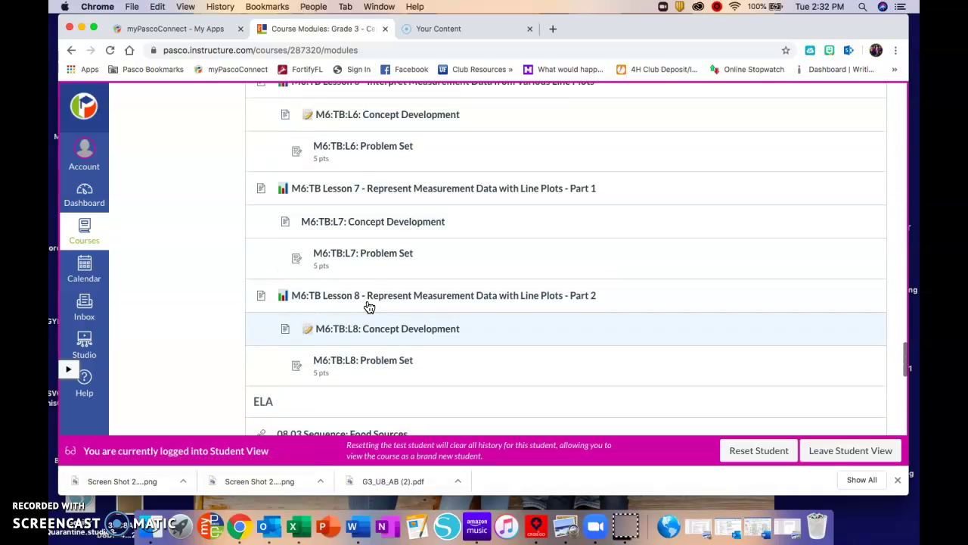
Open the Student Activity Book 1.3 (pg. 7) Character Analysis assignment and download its linked activity book PDF.
scroll(369, 306, "up", 7)
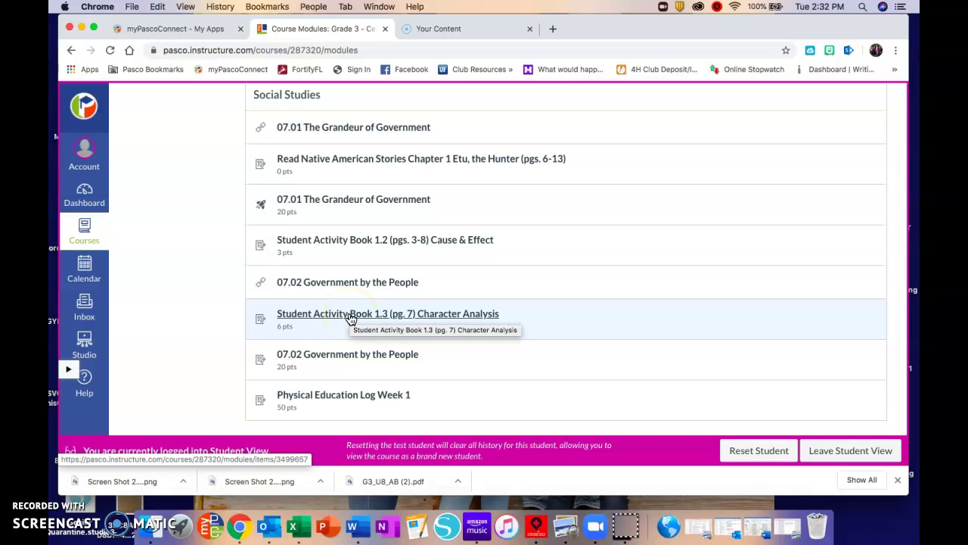
left_click(352, 318)
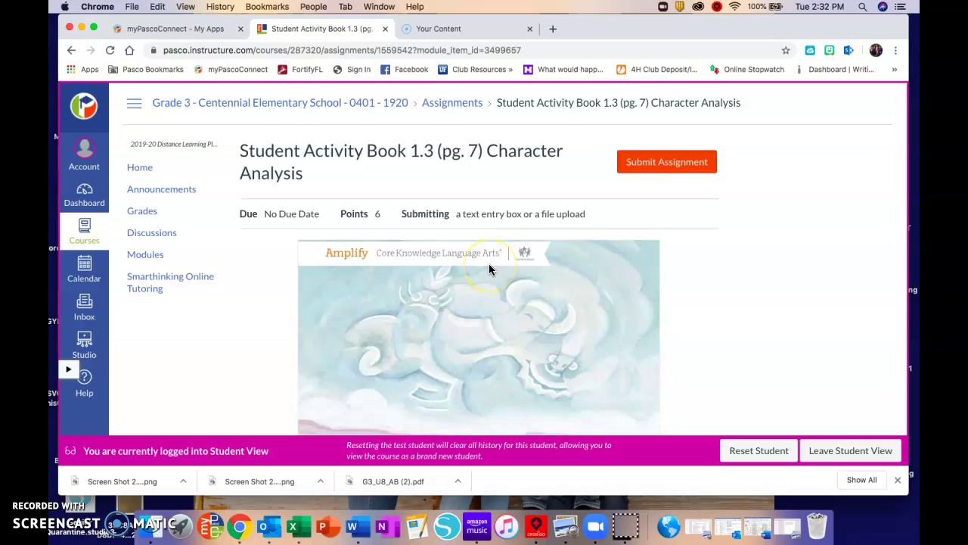
scroll(489, 270, "down", 10)
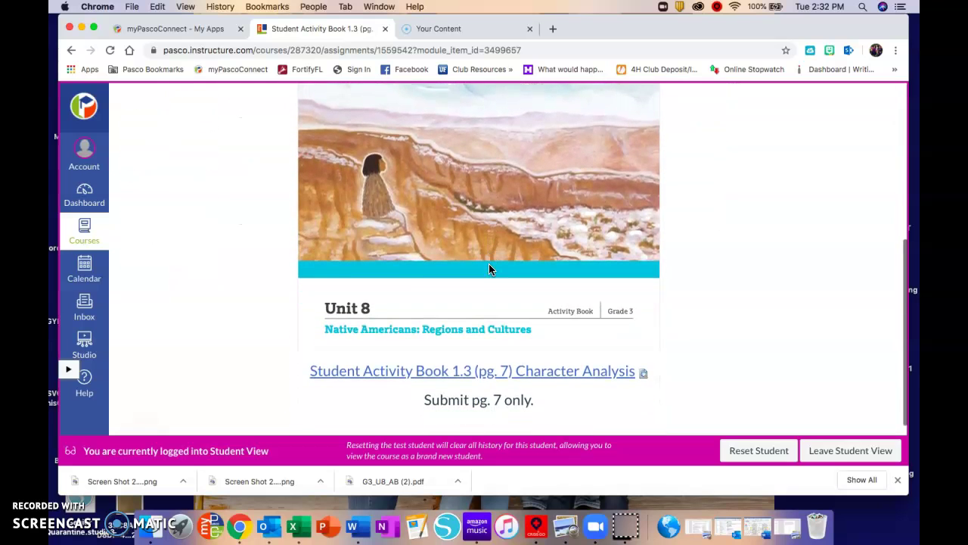
scroll(490, 269, "down", 2)
left_click(423, 321)
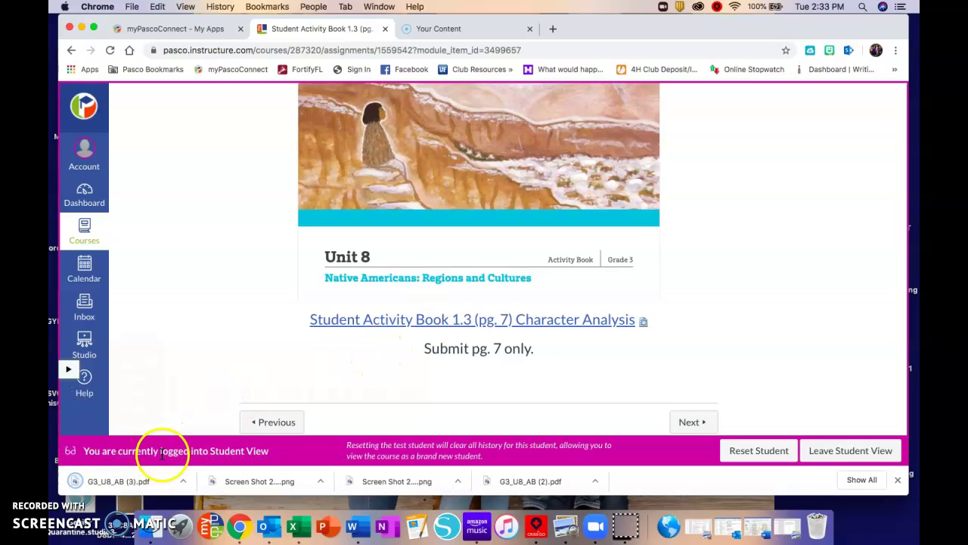
Try to place the downloaded G3_U8_AB (3).pdf on the desktop, shifting the browser window aside and back.
left_click_drag(631, 16, 711, 16)
left_click(123, 482)
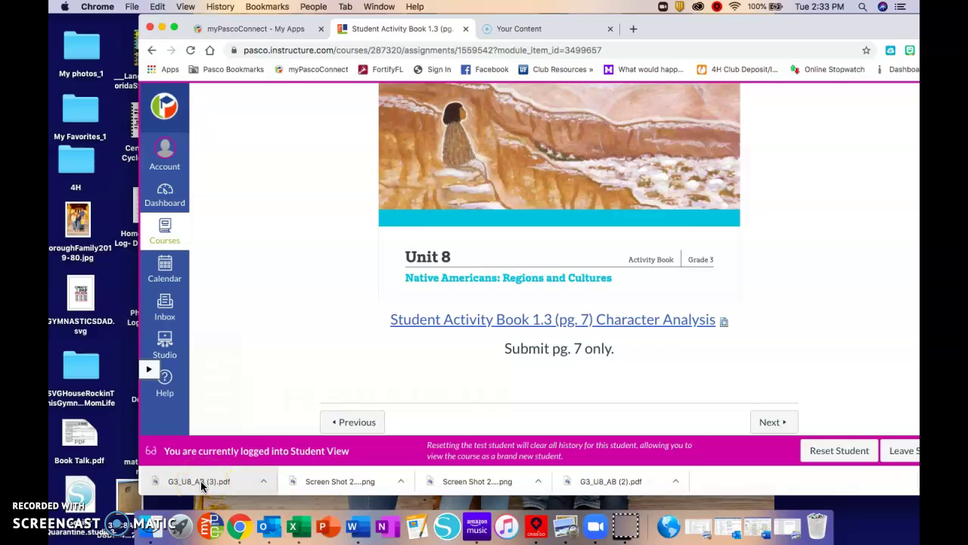
left_click(202, 485)
left_click_drag(201, 484, 114, 428)
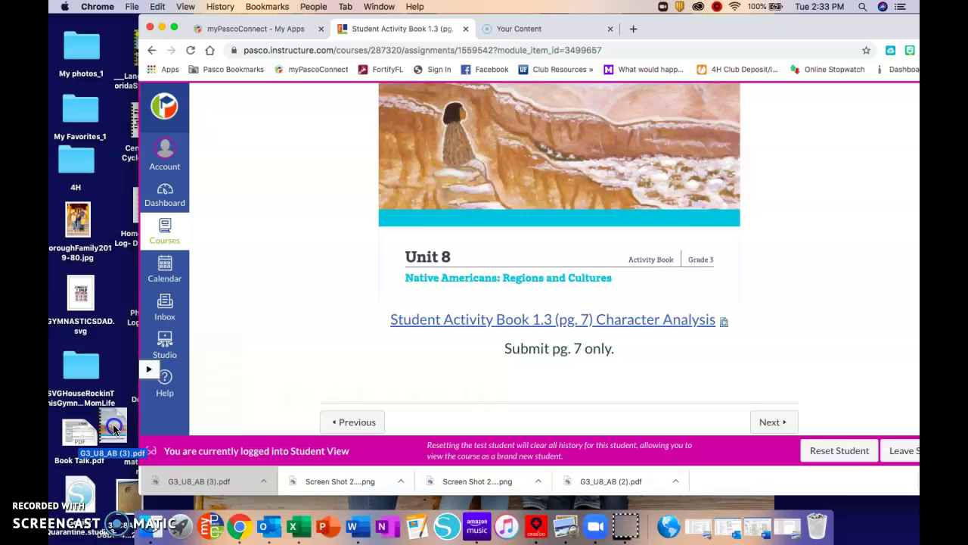
left_click(644, 134)
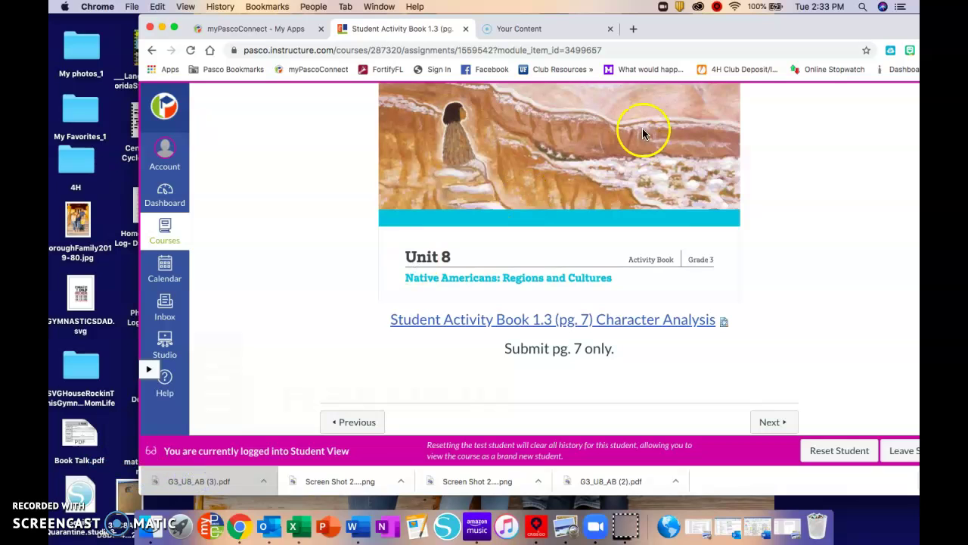
left_click_drag(817, 25, 727, 26)
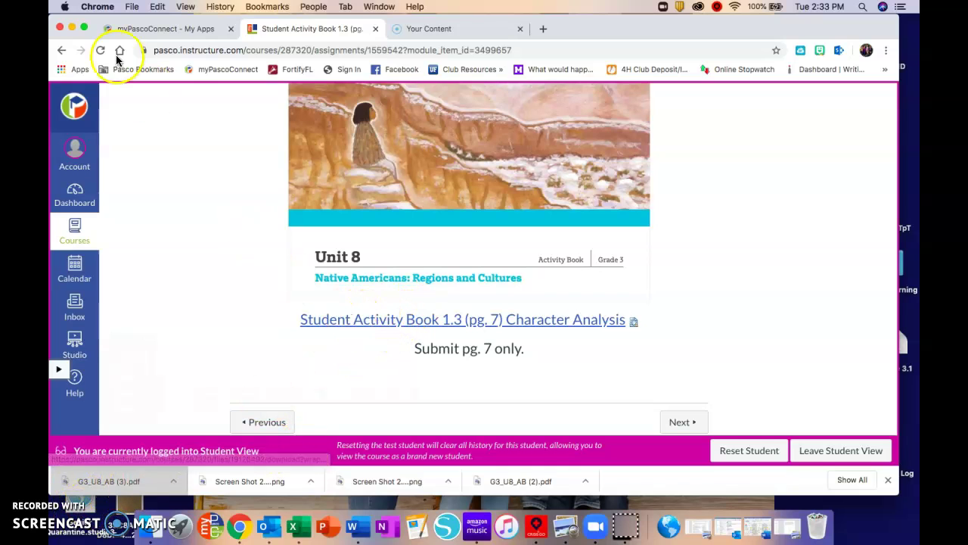
Minimize the browser window and open G3_U8_AB (2).pdf from the desktop in Preview.
left_click(71, 28)
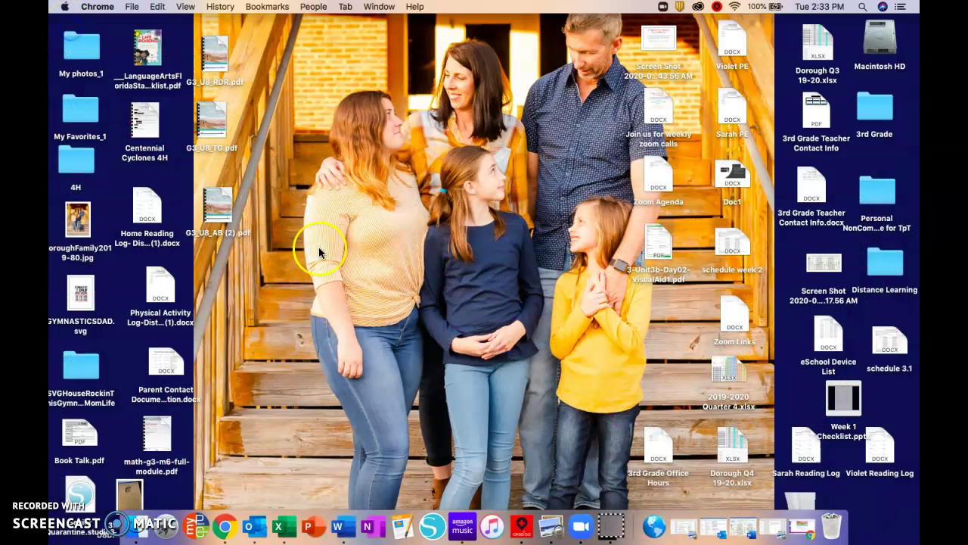
left_click(219, 203)
double_click(219, 203)
Go to page 8 of the PDF, activity page 1.2, Ice Age Cause and Effect Chain.
left_click(138, 340)
key("Down")
key("Down")
key("Down")
key("Down")
key("Down")
key("Down")
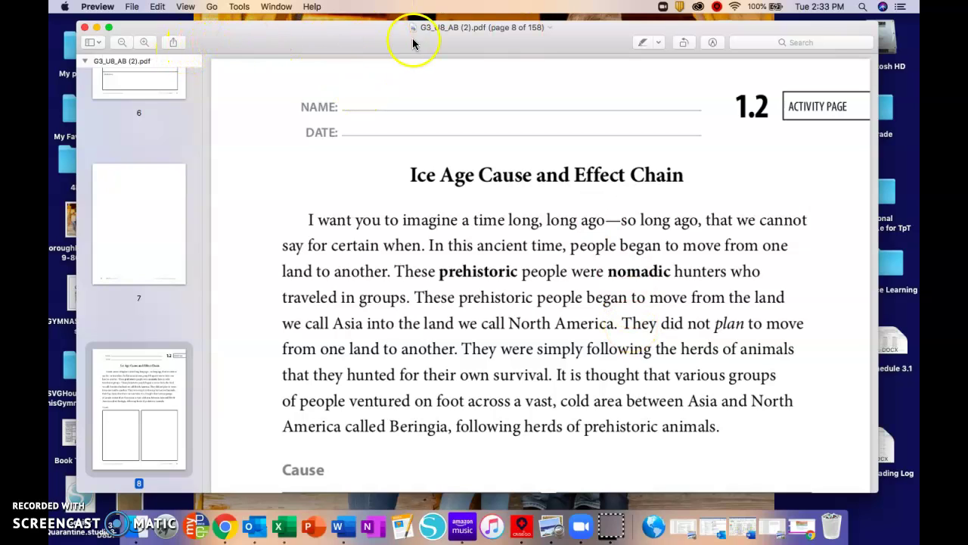
Turn on markup and use the Sketch tool to underline "prehistoric people began to move" and "call Asia into the land we call North America. They" in red.
left_click(712, 43)
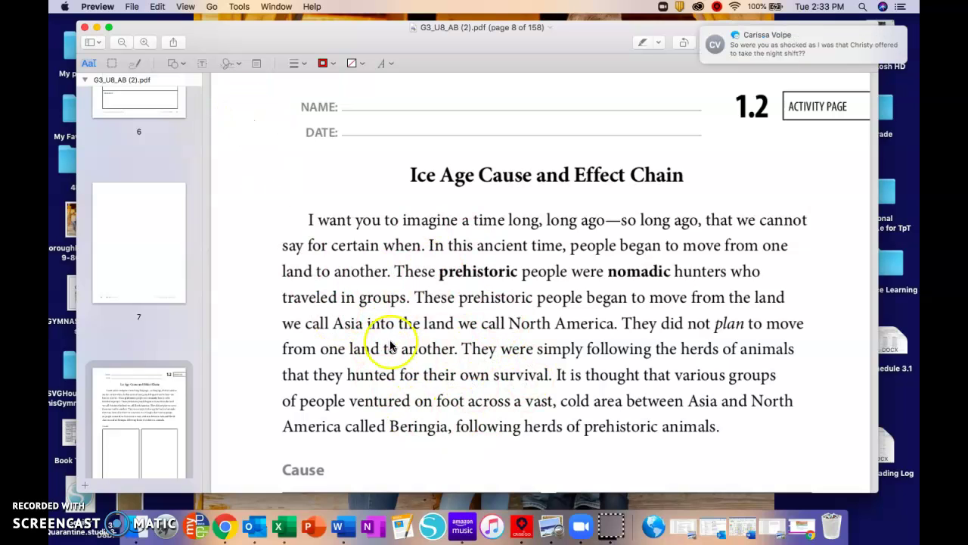
left_click_drag(822, 51, 918, 39)
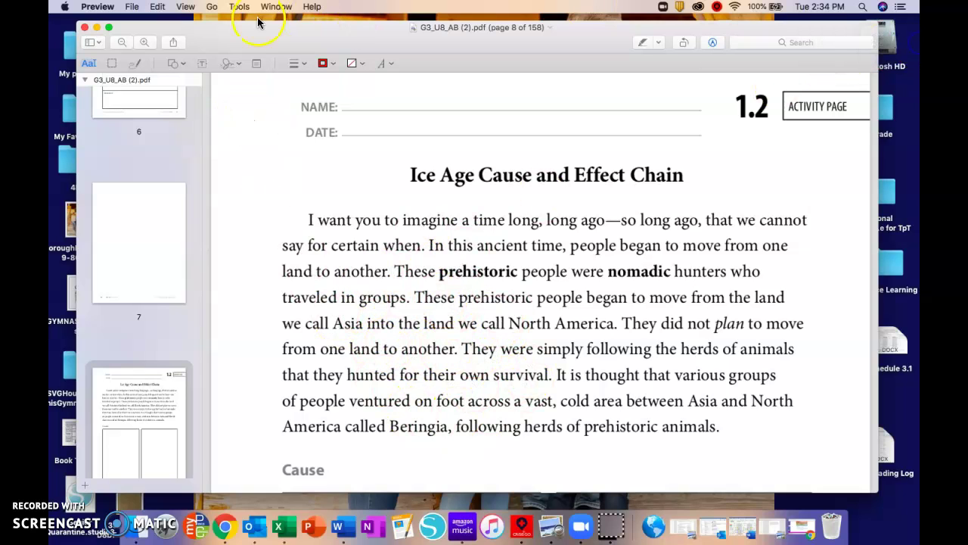
left_click(135, 64)
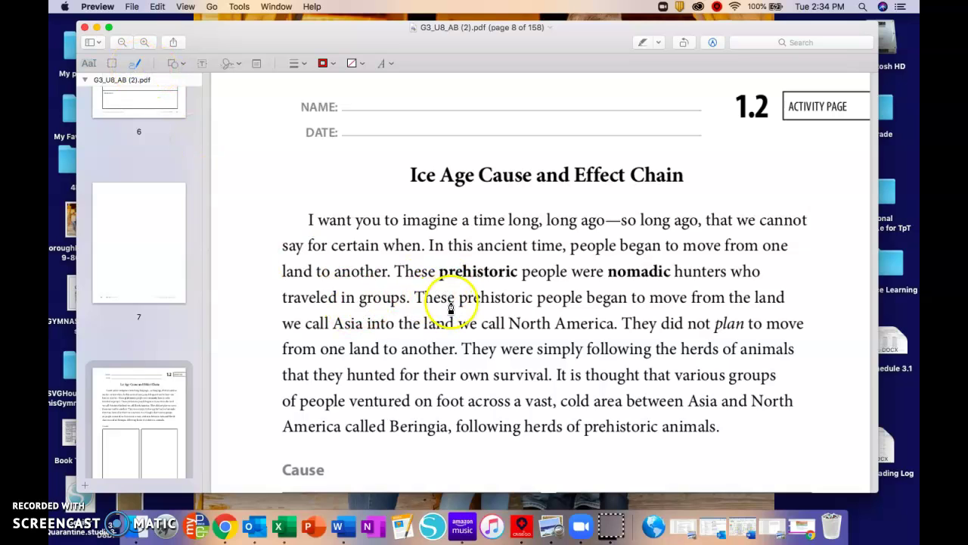
left_click_drag(474, 303, 687, 304)
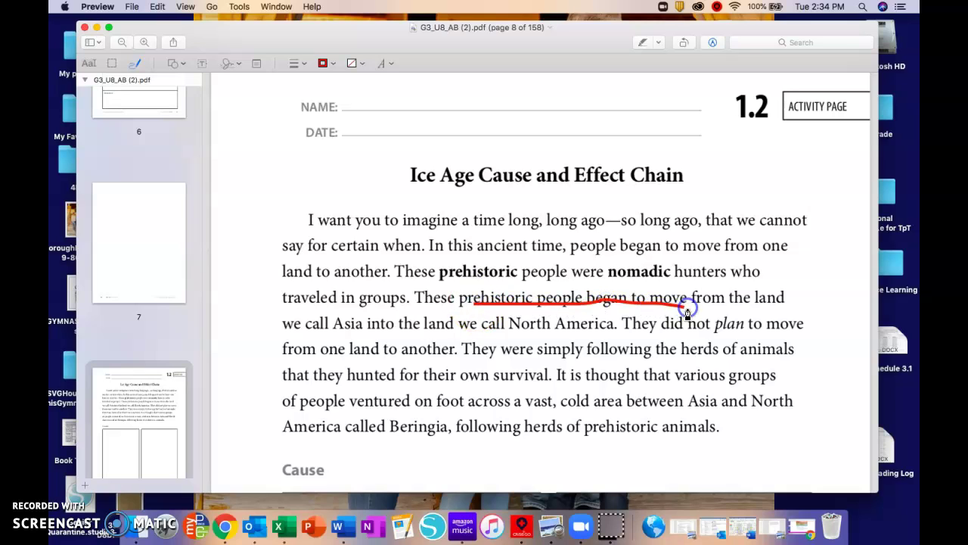
left_click_drag(570, 302, 570, 311)
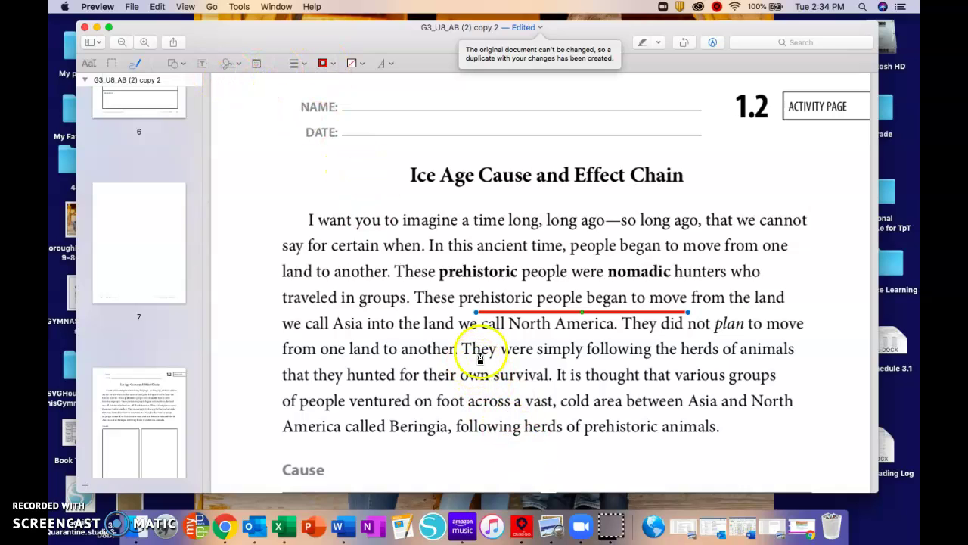
left_click_drag(302, 329, 655, 336)
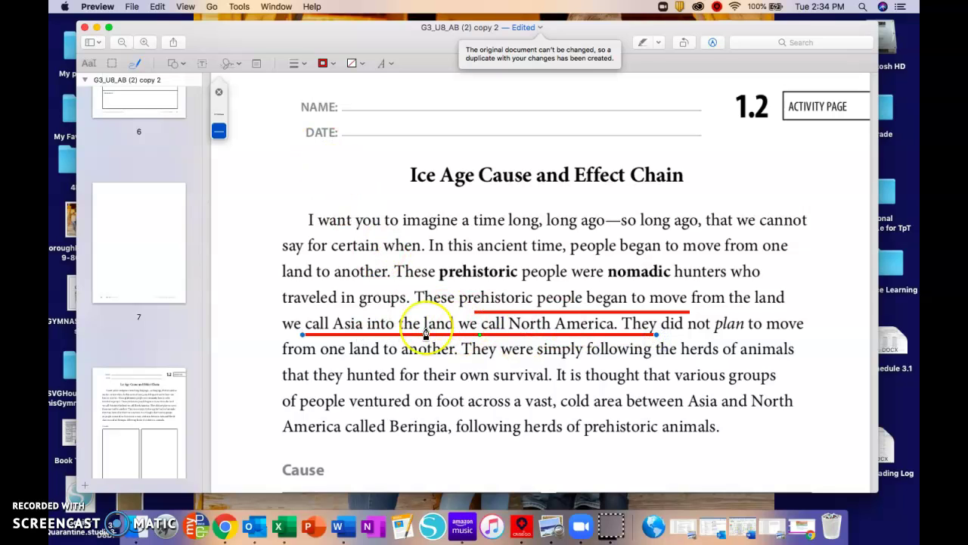
Add a text box to the page and move it into the first Cause box.
scroll(426, 329, "down", 3)
scroll(426, 333, "down", 3)
scroll(426, 334, "up", 4)
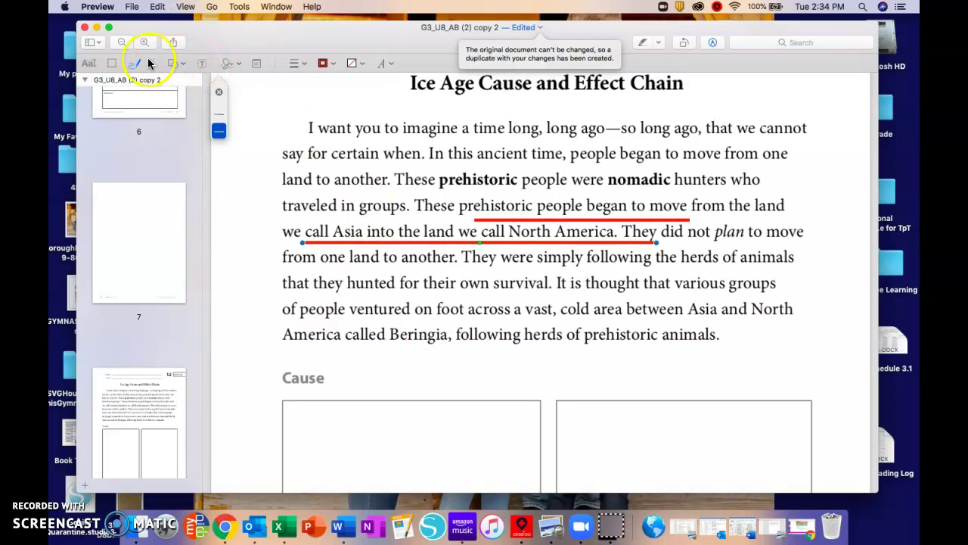
left_click(183, 64)
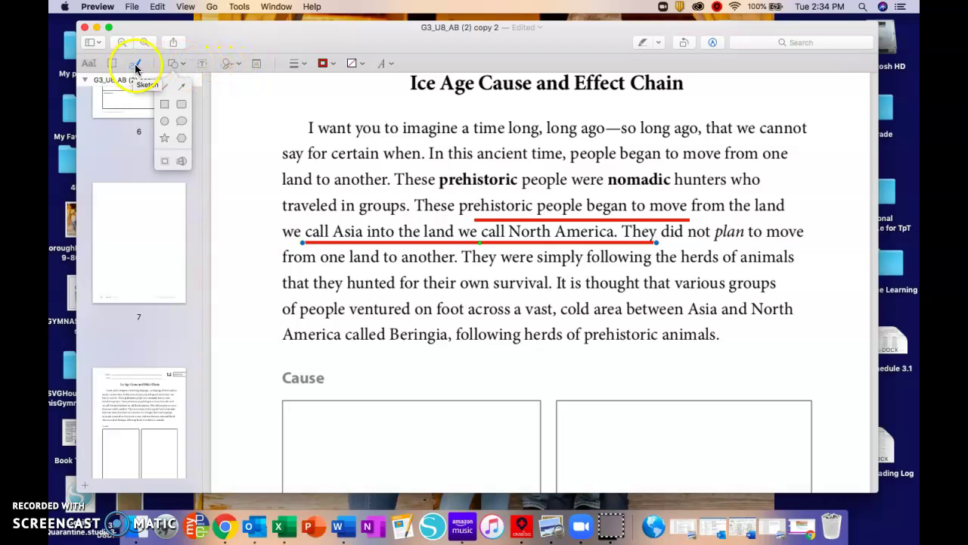
left_click(202, 66)
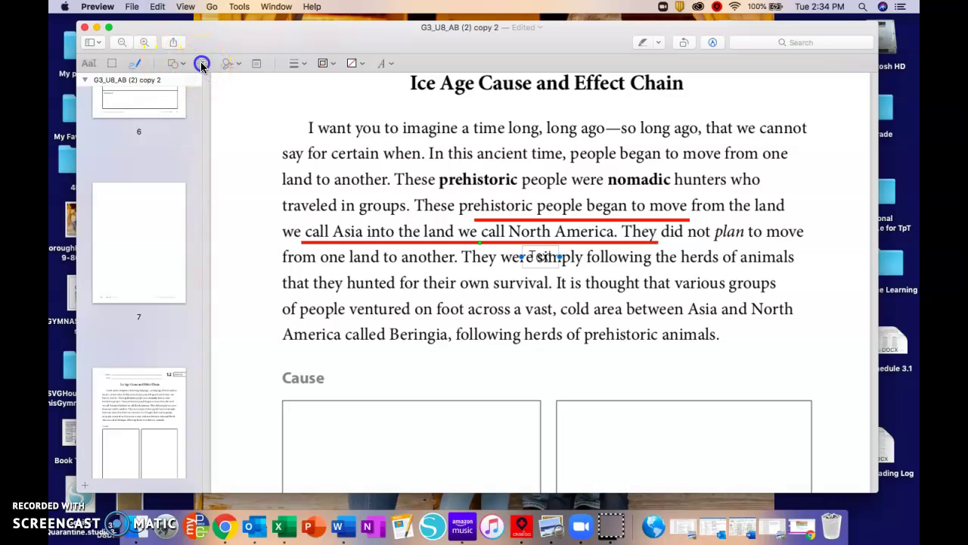
left_click(389, 445)
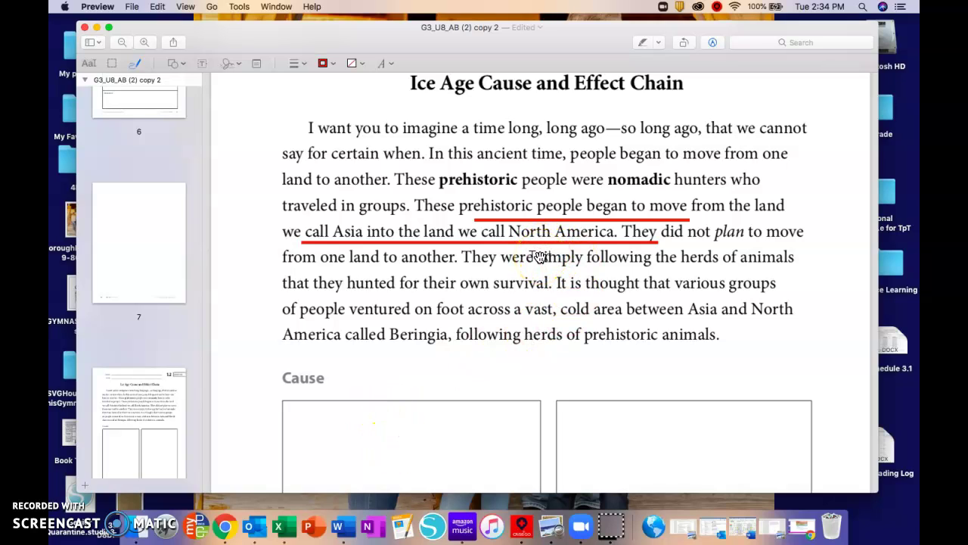
left_click_drag(540, 256, 369, 449)
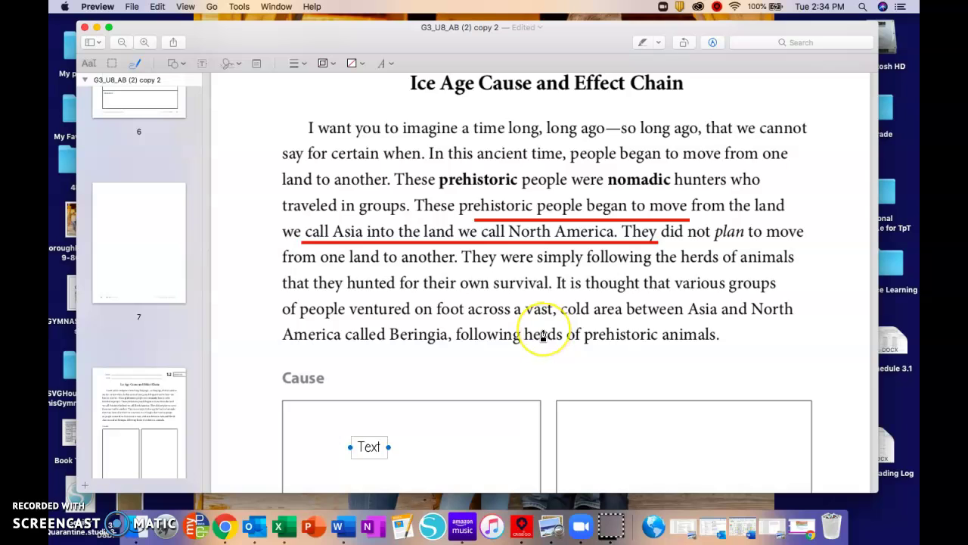
Replace the placeholder text in the first Cause box with "following the animals".
scroll(546, 333, "up", 5)
scroll(543, 336, "down", 4)
scroll(542, 335, "down", 8)
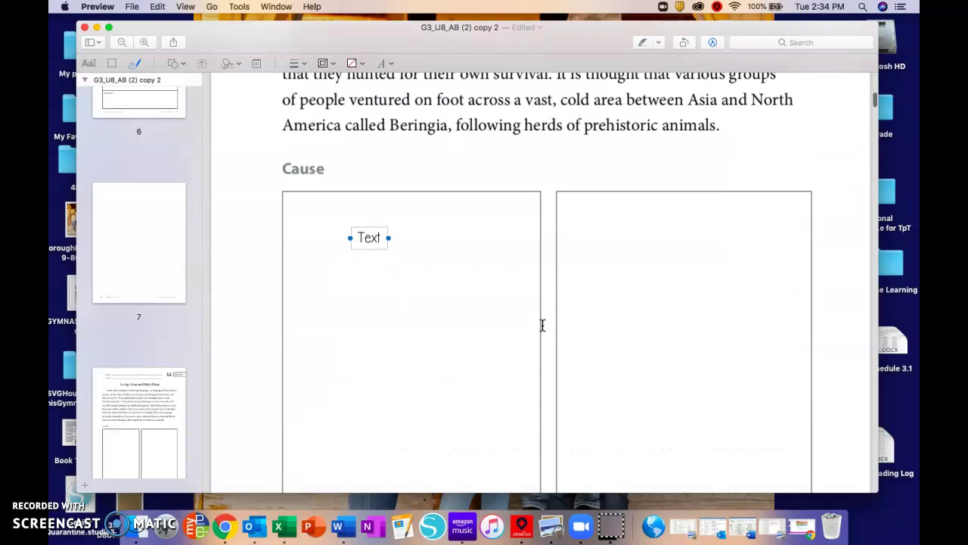
left_click(368, 233)
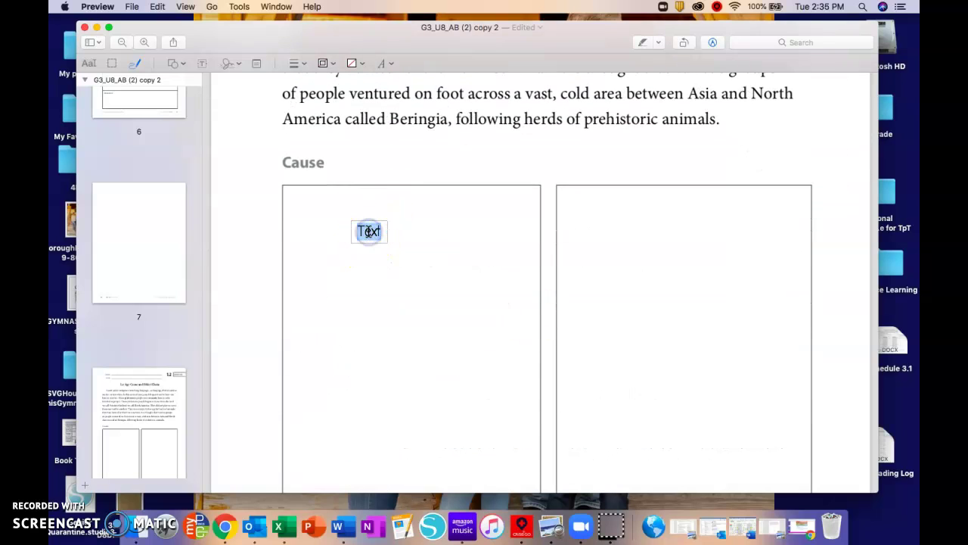
type("following the animals")
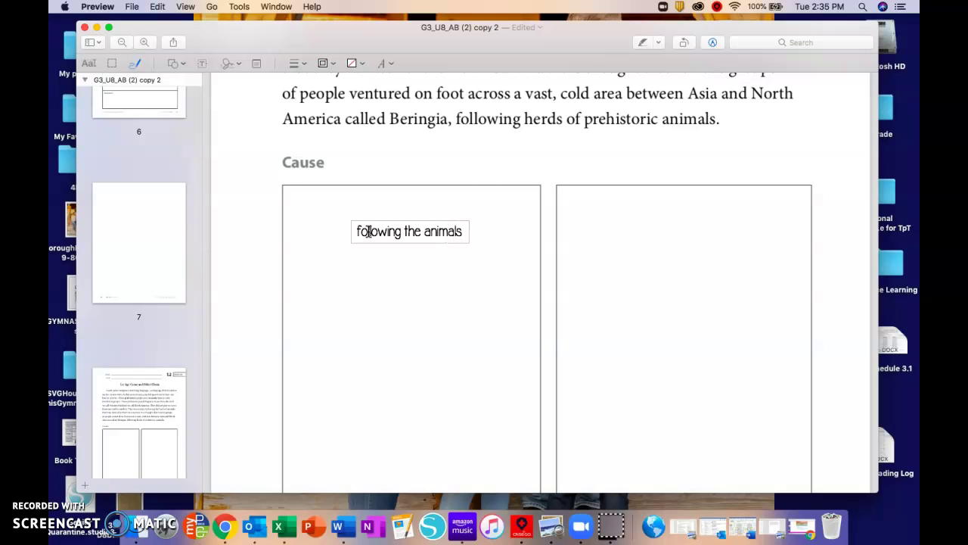
left_click(693, 201)
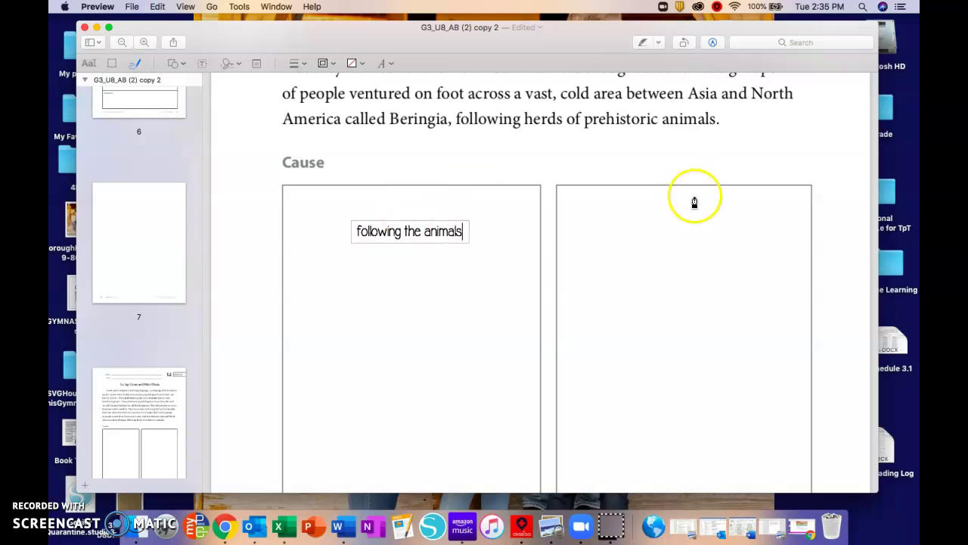
Add another text box to the page and move it into the second Cause box.
scroll(678, 222, "up", 4)
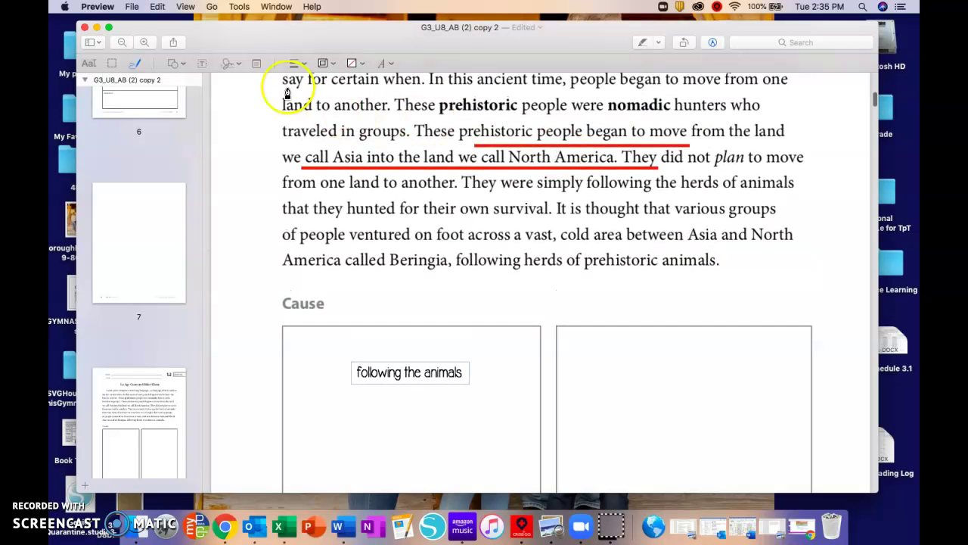
left_click(202, 63)
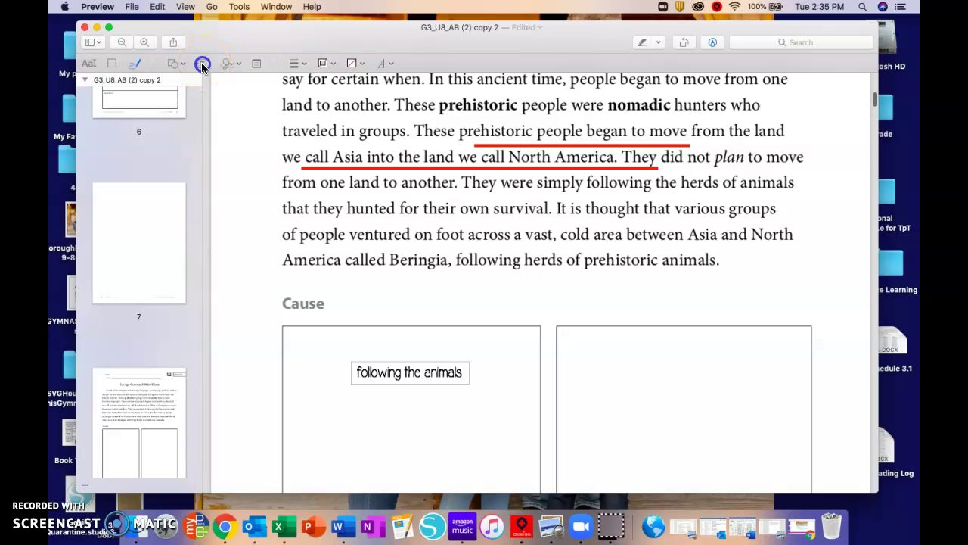
double_click(548, 259)
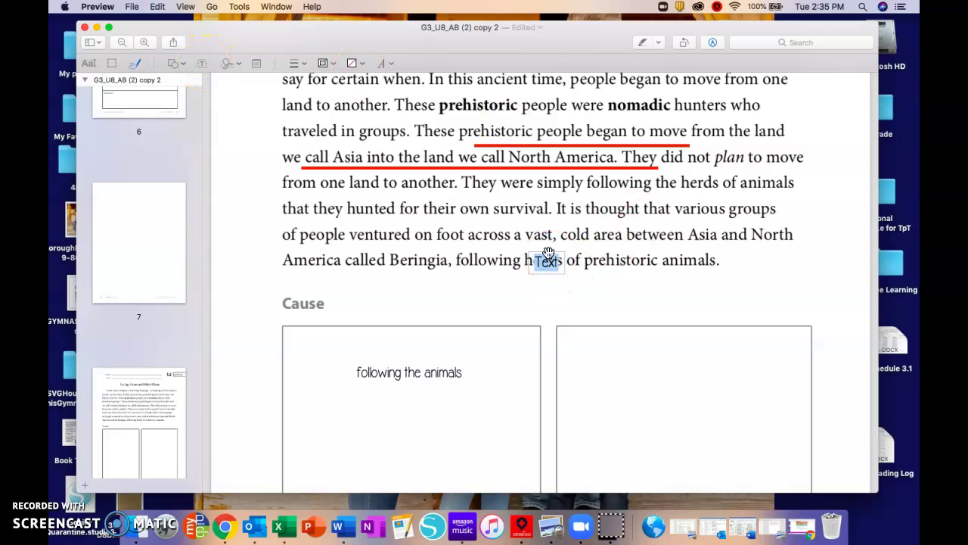
left_click_drag(547, 255, 680, 360)
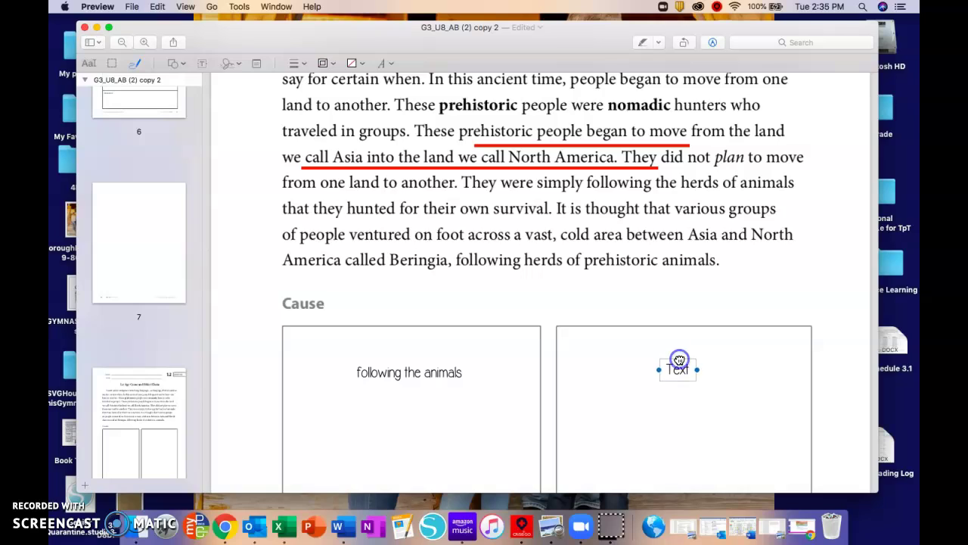
Replace the second box's placeholder text with "moved to North America" and line it up level with "following the animals".
double_click(679, 371)
type("move")
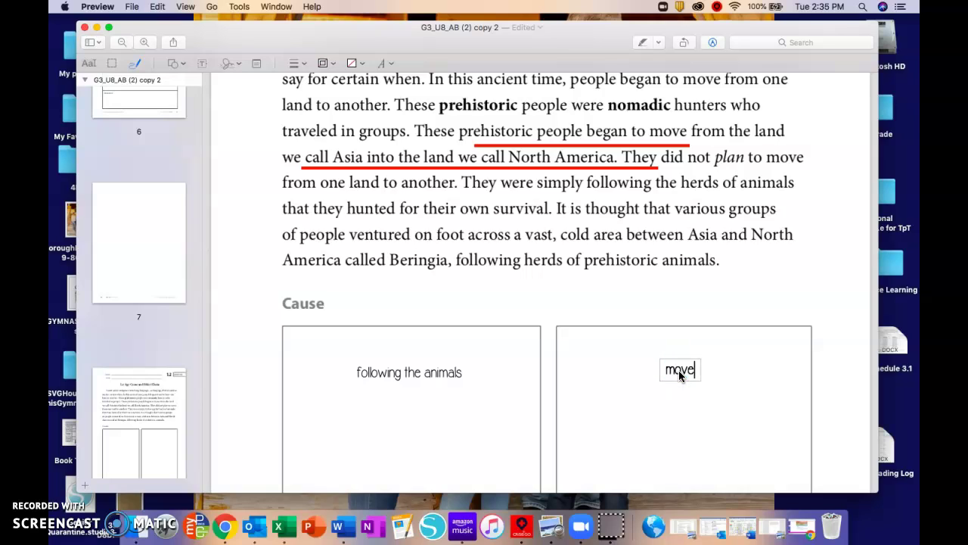
type("d to North America")
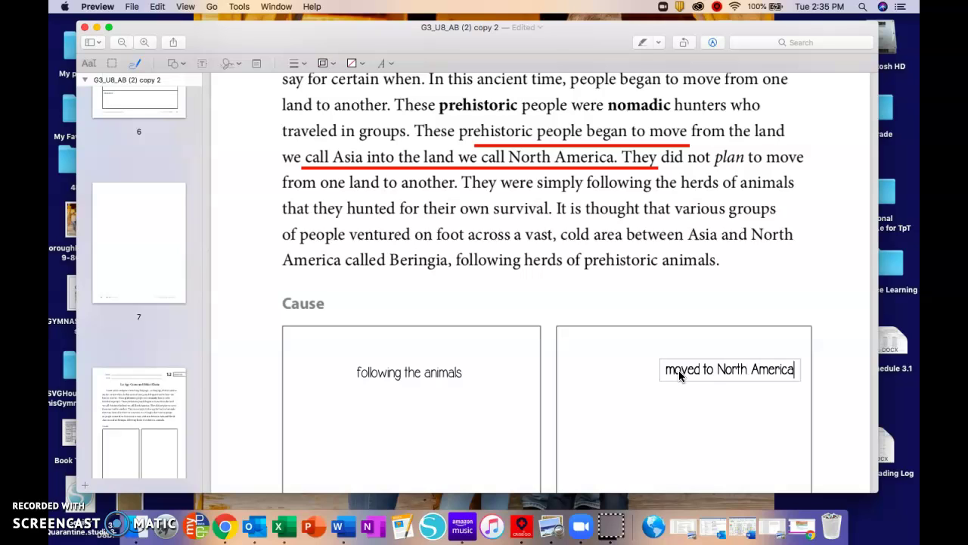
left_click(822, 365)
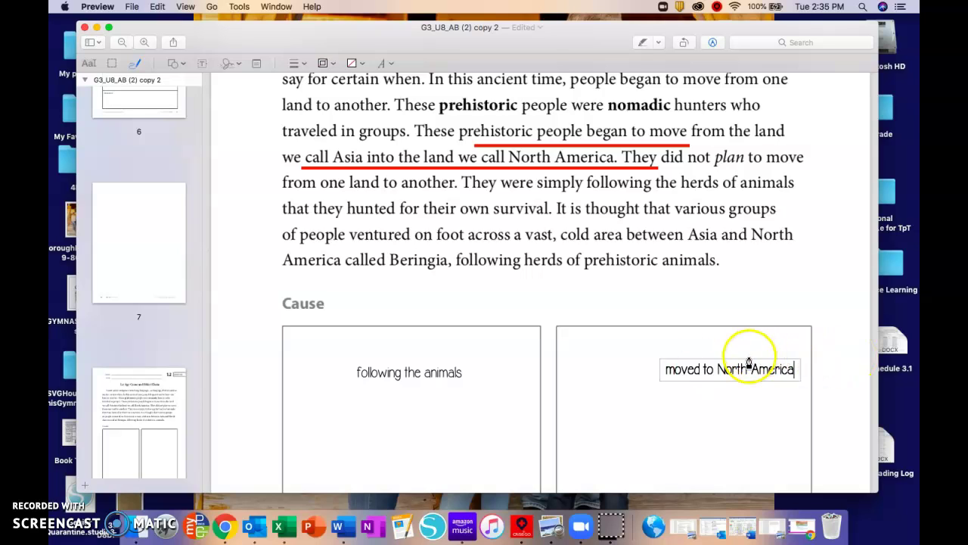
left_click_drag(747, 358, 713, 363)
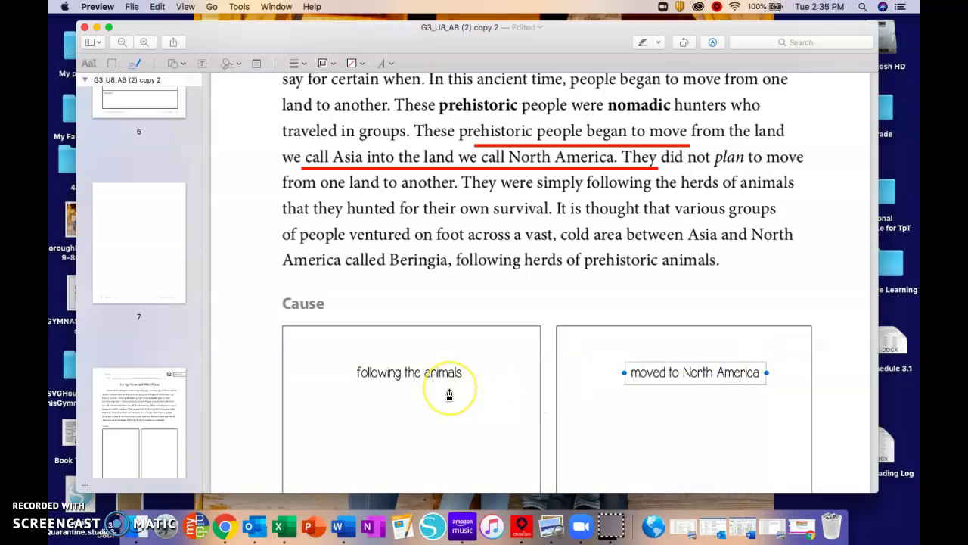
Change the text colour of "moved to North America" to red.
left_click(141, 413)
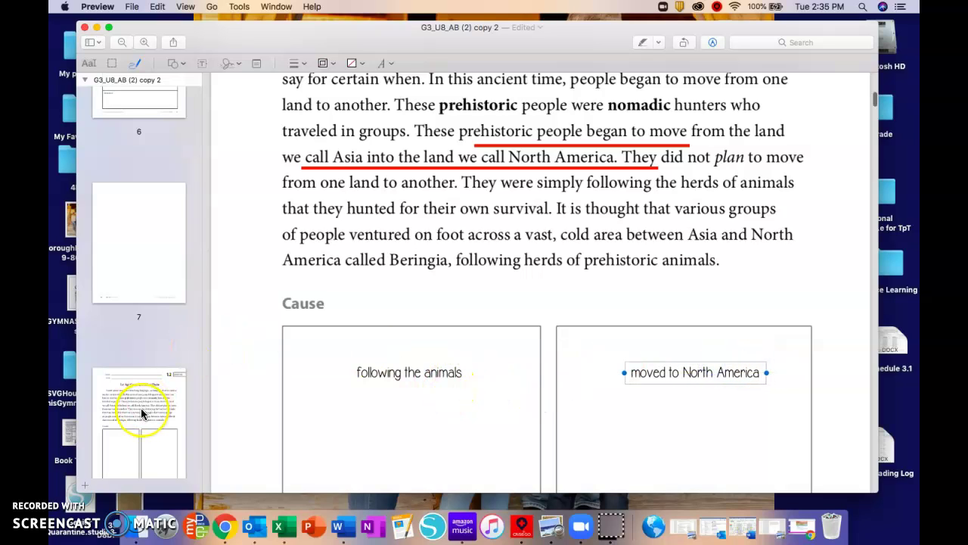
scroll(141, 413, "down", 10)
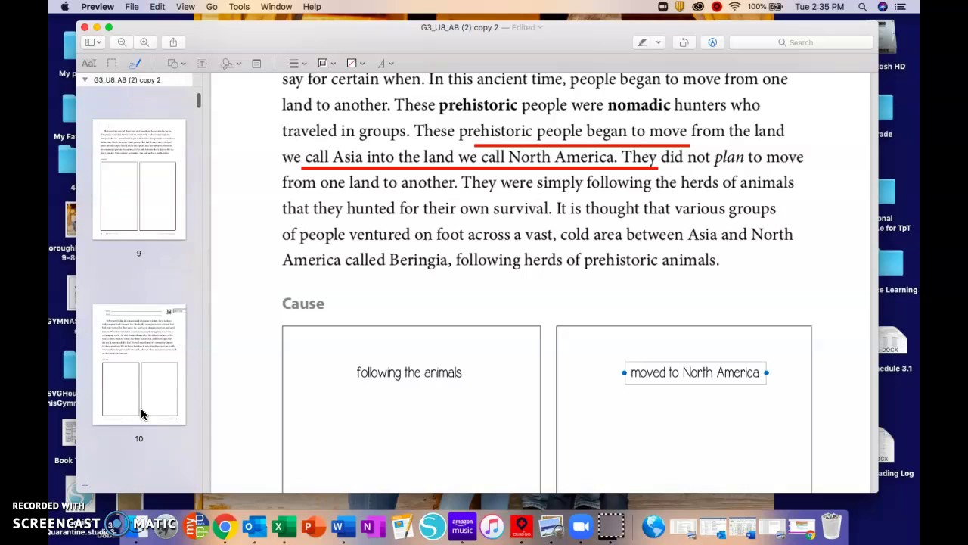
left_click(396, 362)
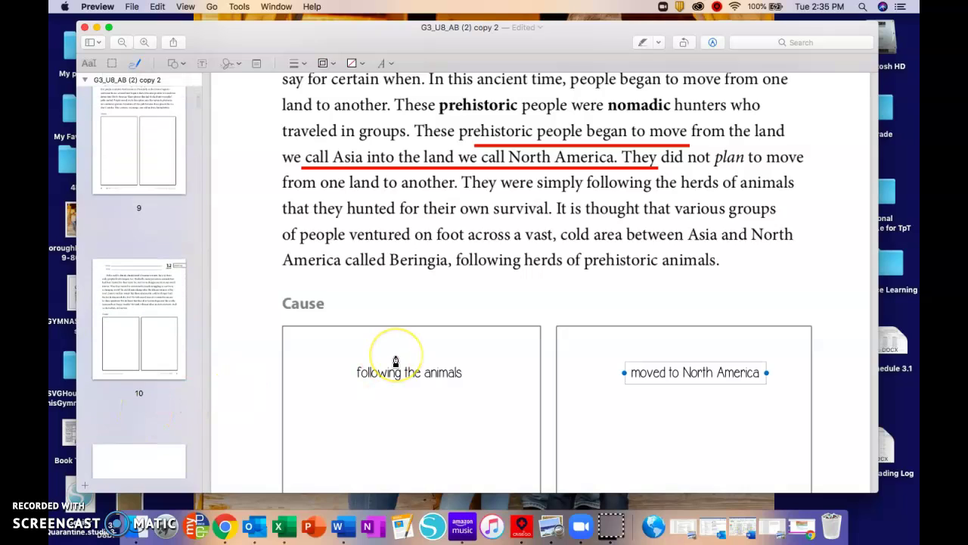
scroll(460, 330, "up", 3)
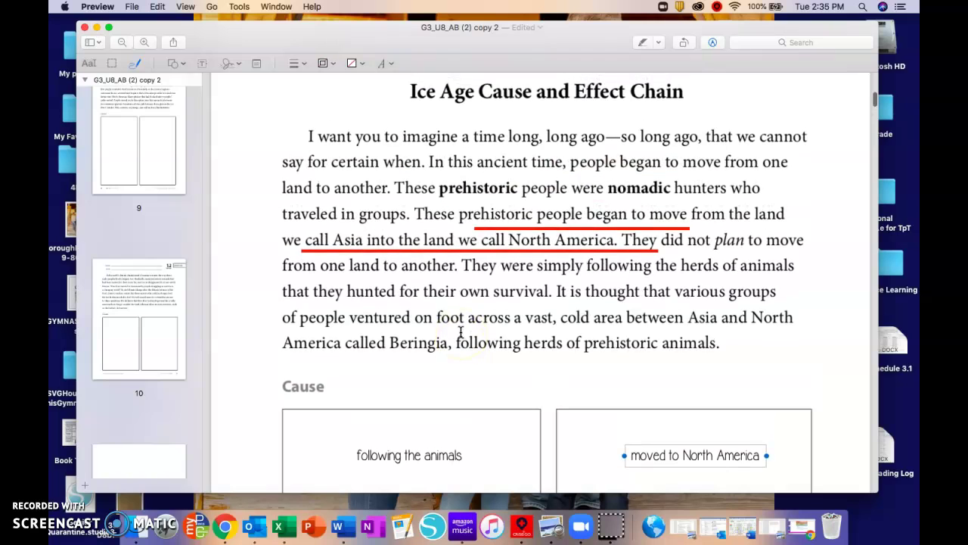
left_click(386, 64)
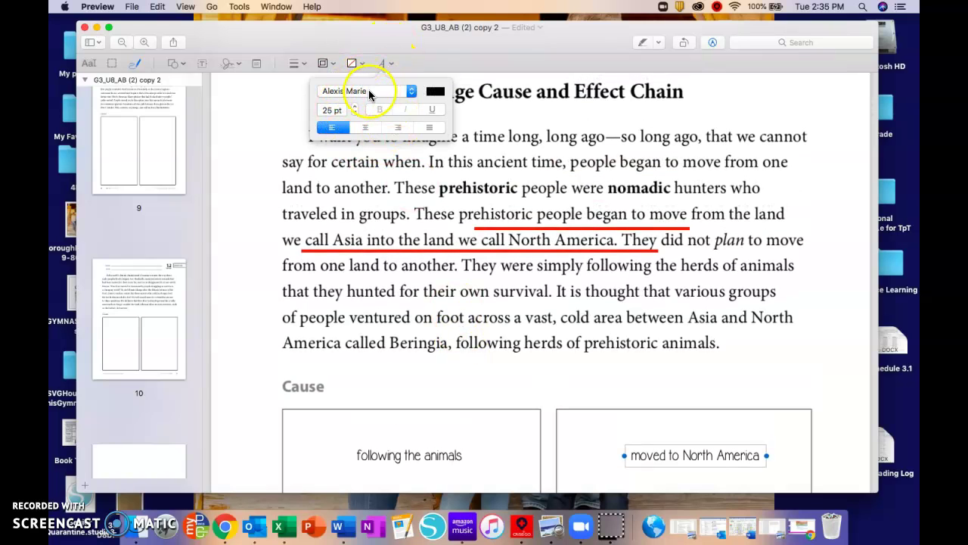
left_click(435, 91)
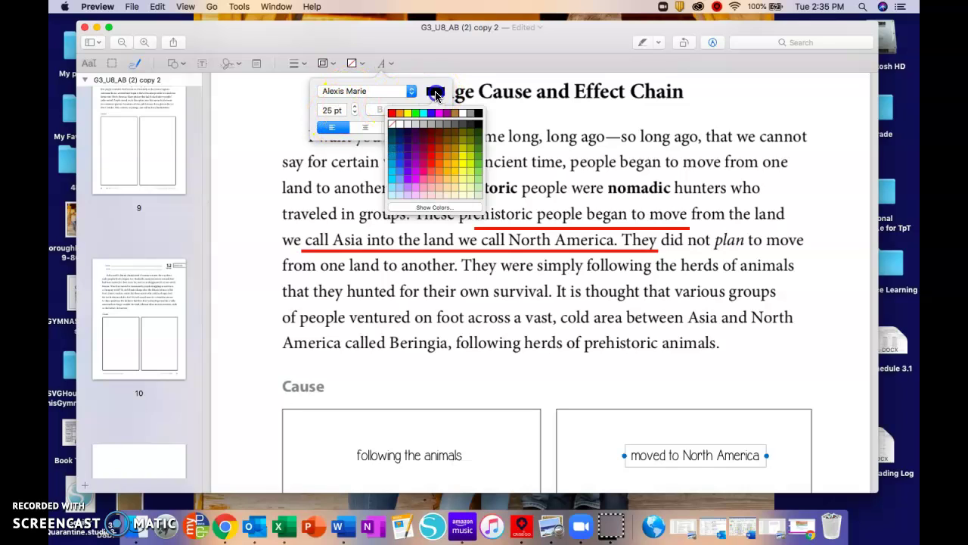
left_click(432, 159)
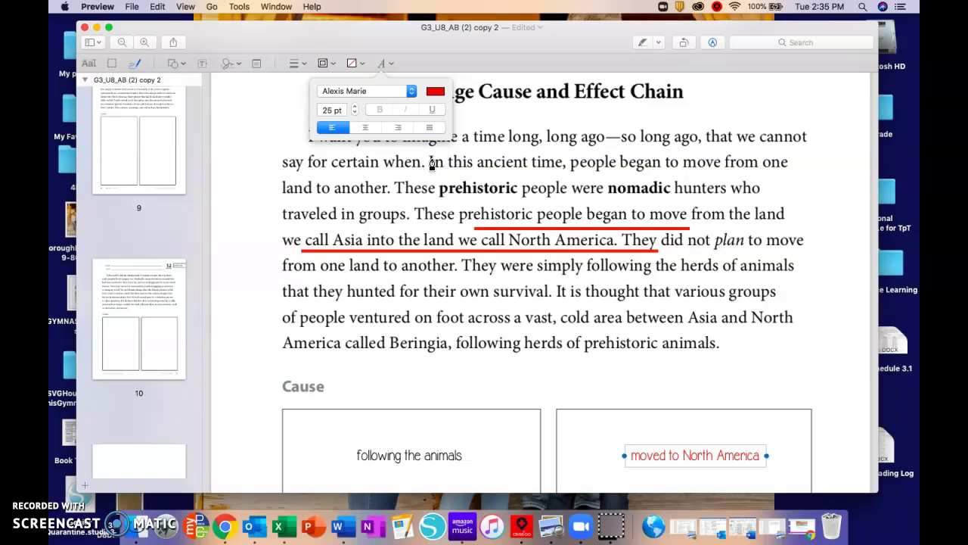
Change the text colour of "following the animals" to red and deselect the text box.
left_click(408, 458)
left_click(399, 66)
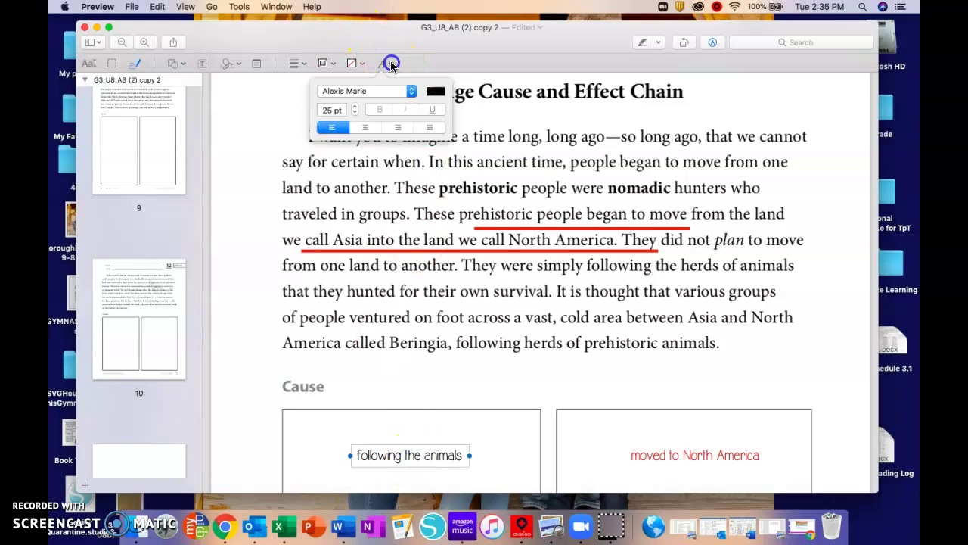
left_click(436, 91)
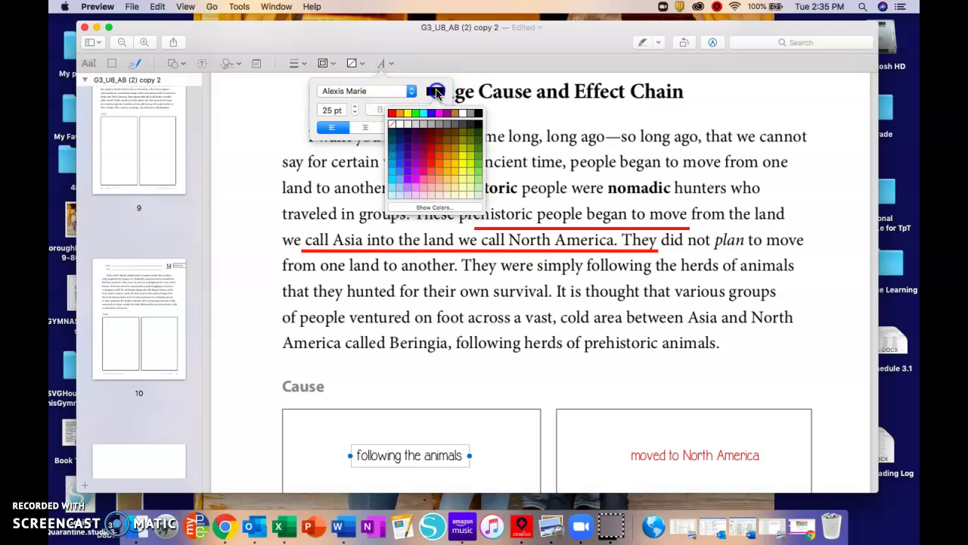
left_click(432, 162)
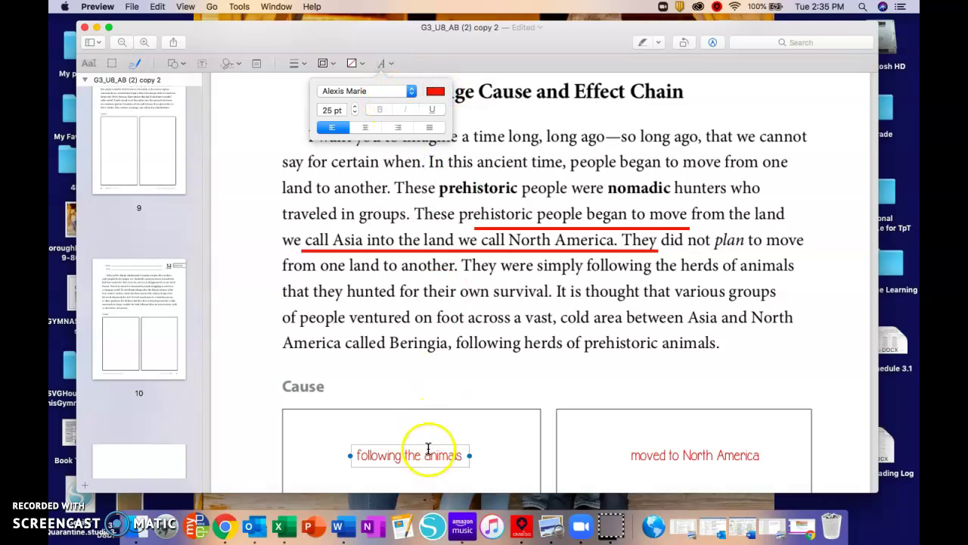
left_click(272, 107)
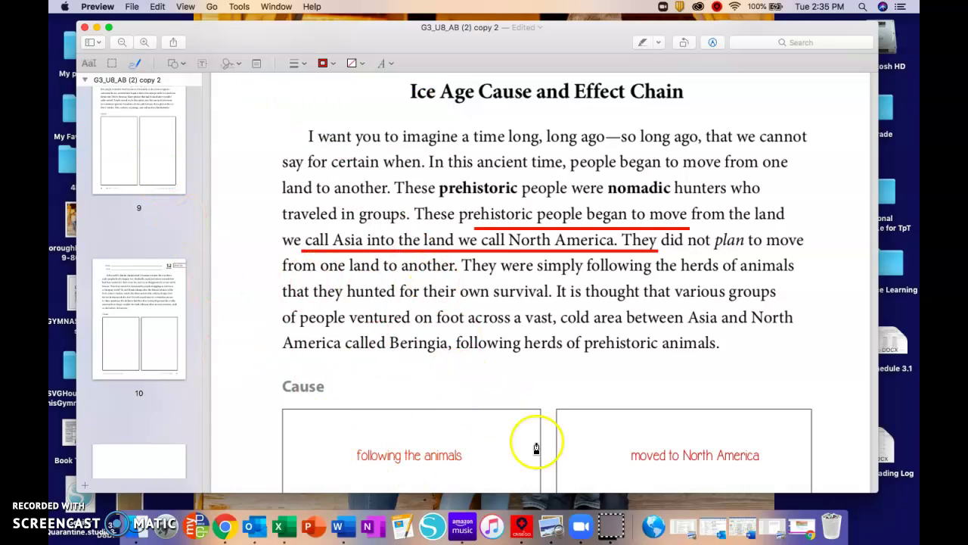
Zoom out until the whole activity page 1.2 is visible and take a screenshot of that page area.
left_click(122, 42)
left_click(123, 42)
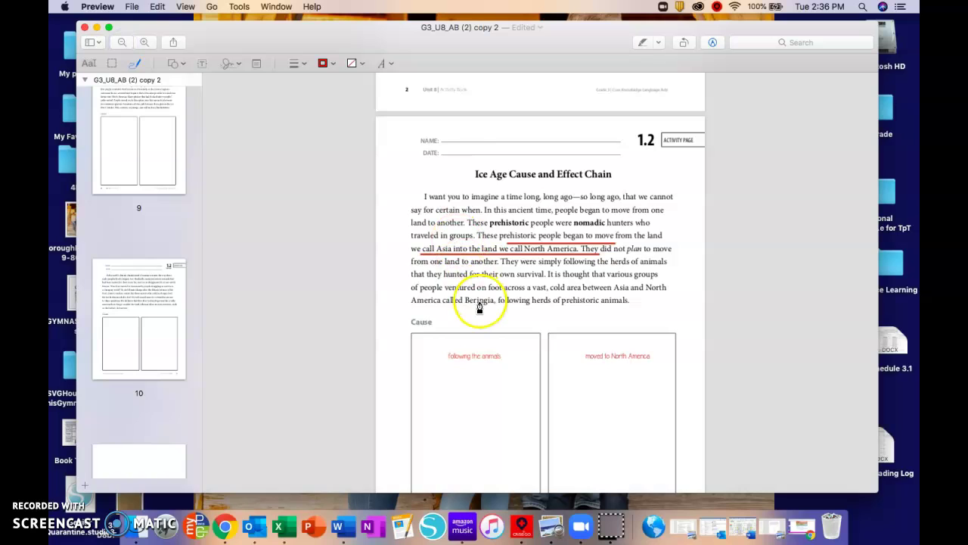
scroll(479, 307, "down", 3)
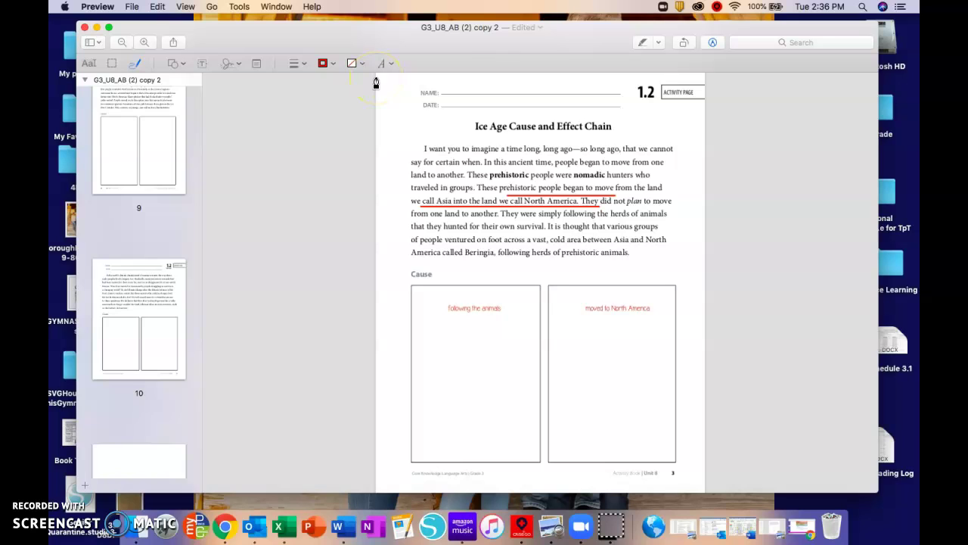
left_click_drag(376, 82, 710, 395)
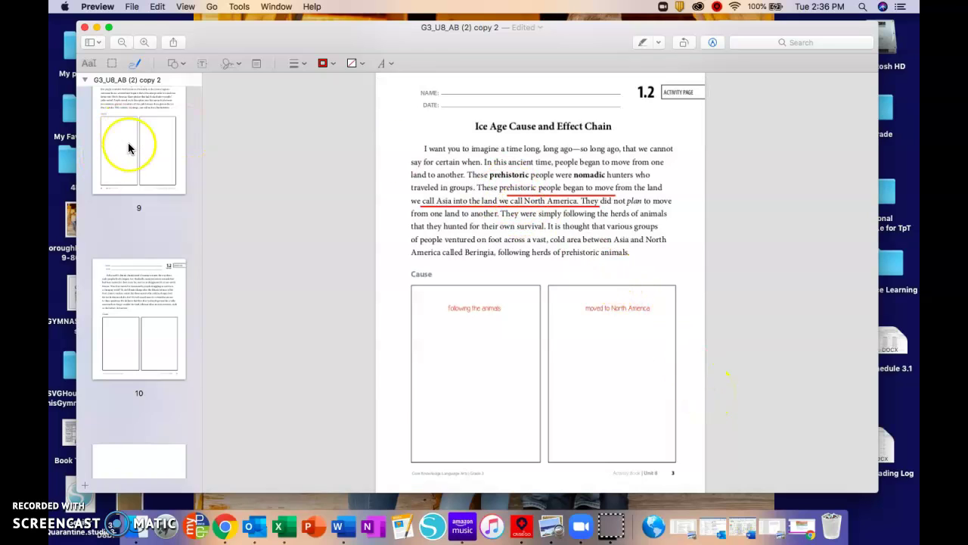
Go to page 9 of the PDF and add a text box with filler letters in its first Cause box.
scroll(128, 148, "up", 2)
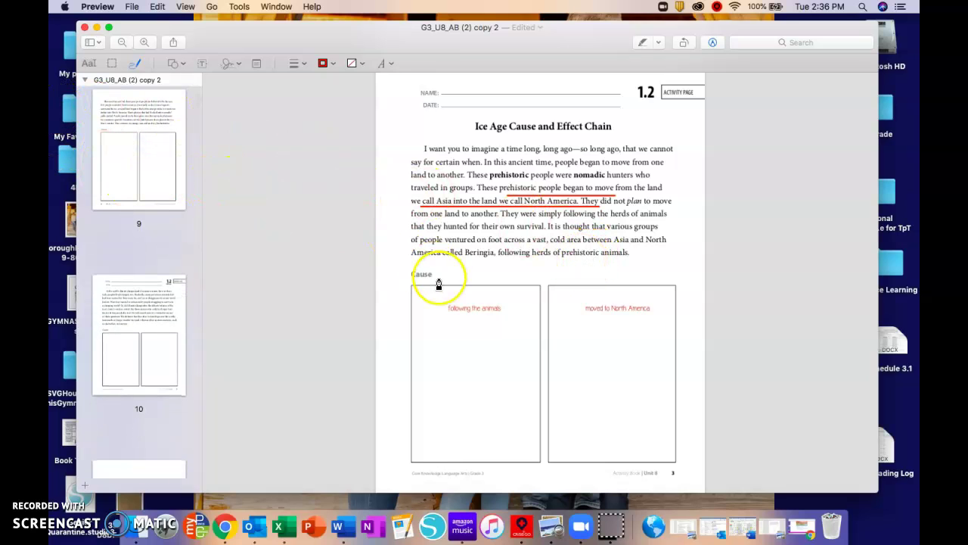
scroll(439, 281, "down", 5)
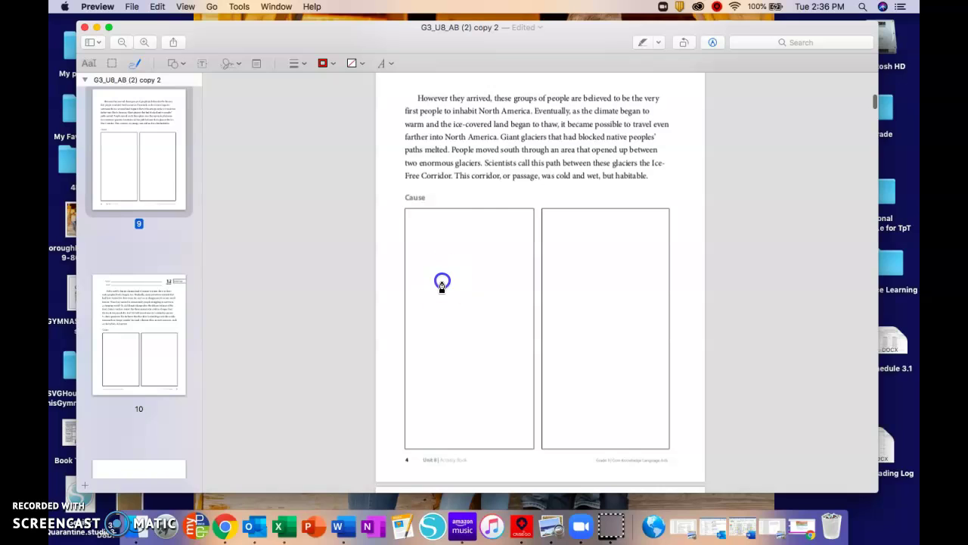
left_click(200, 65)
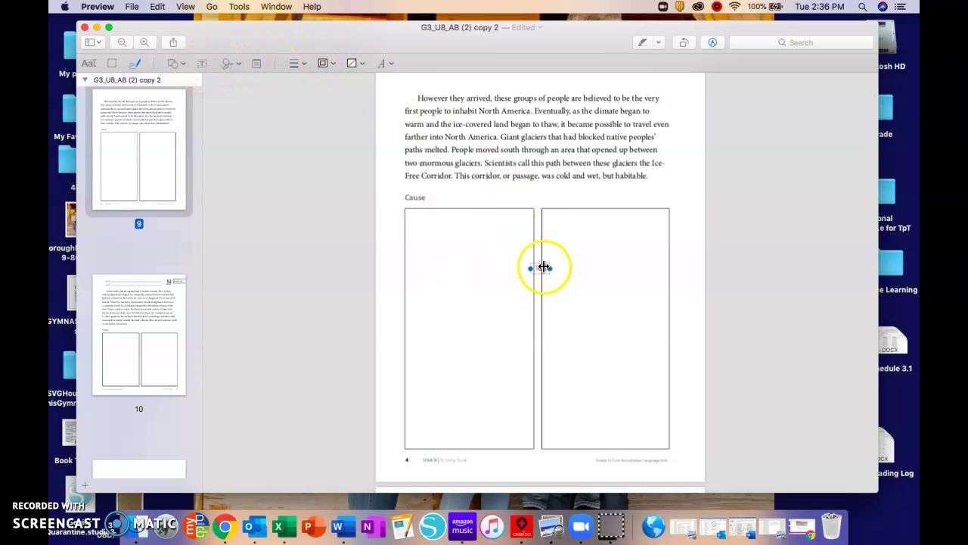
left_click_drag(536, 265, 461, 242)
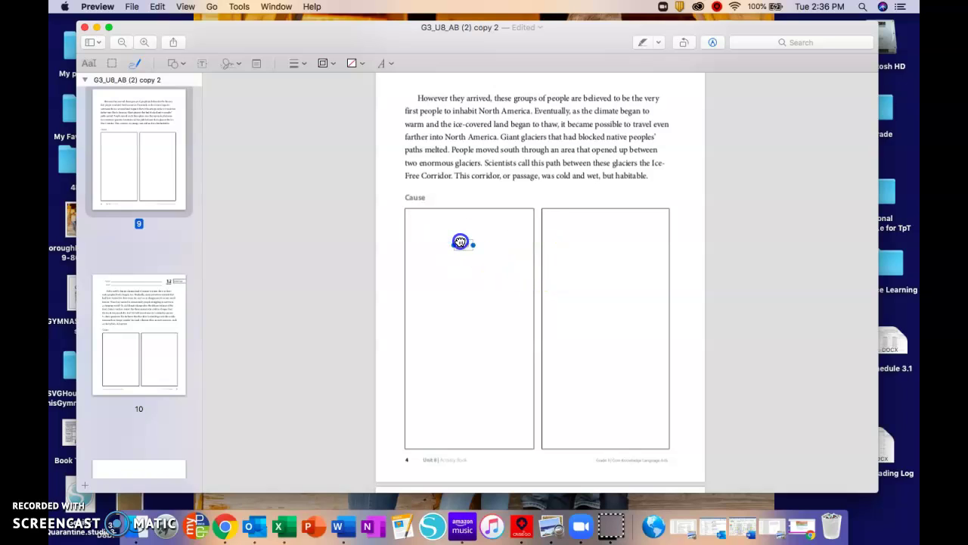
type("sk;dlsape';ds")
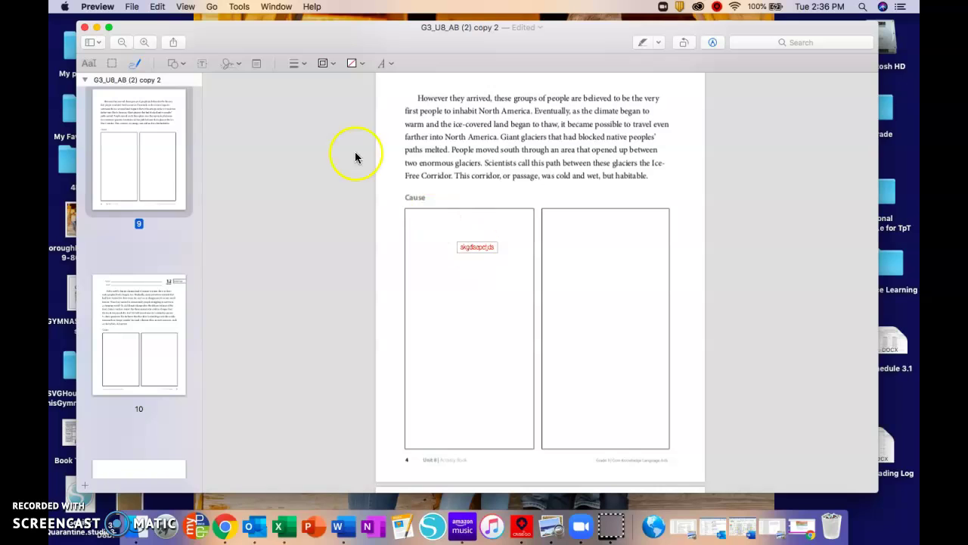
Add a second text box on page 9, place it in the second Cause box and fill it with filler letters.
left_click(204, 65)
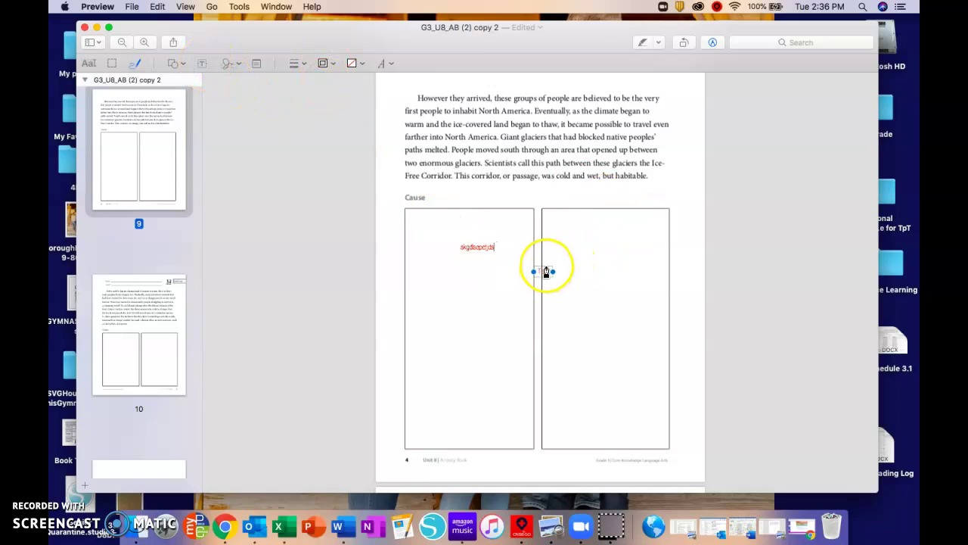
left_click_drag(546, 266, 601, 242)
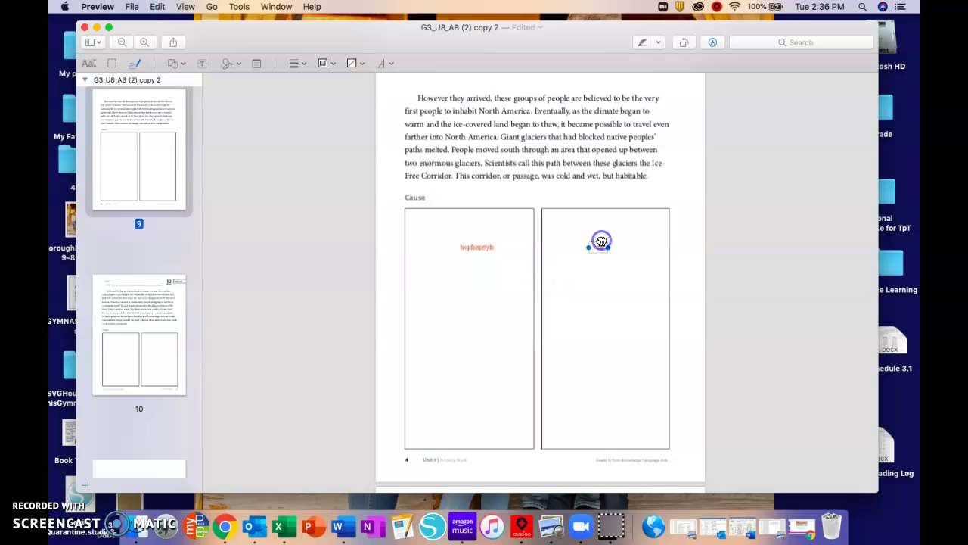
type("sjdkg;aopa")
Take a screenshot of the filled-in page 9 and minimize the PDF window.
left_click(468, 191)
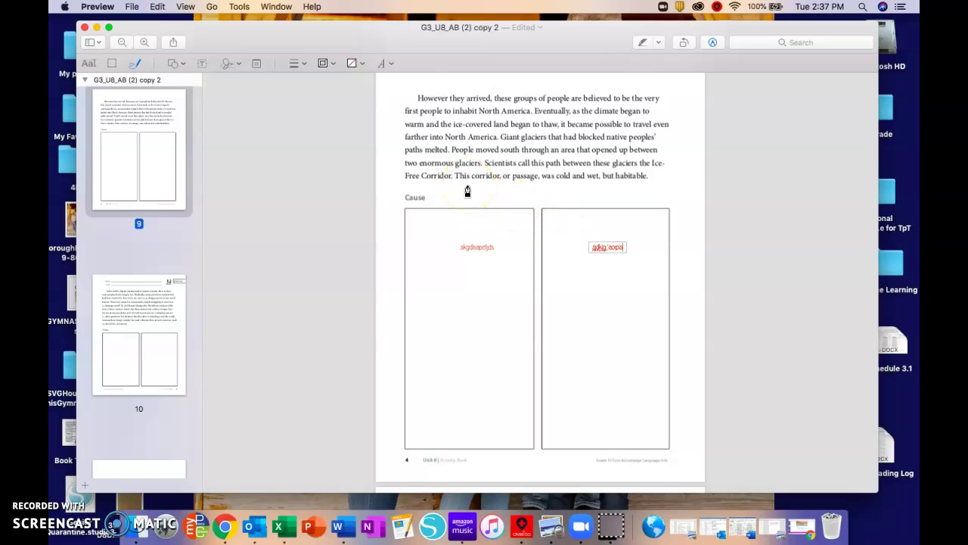
left_click_drag(468, 192, 707, 380)
left_click(96, 27)
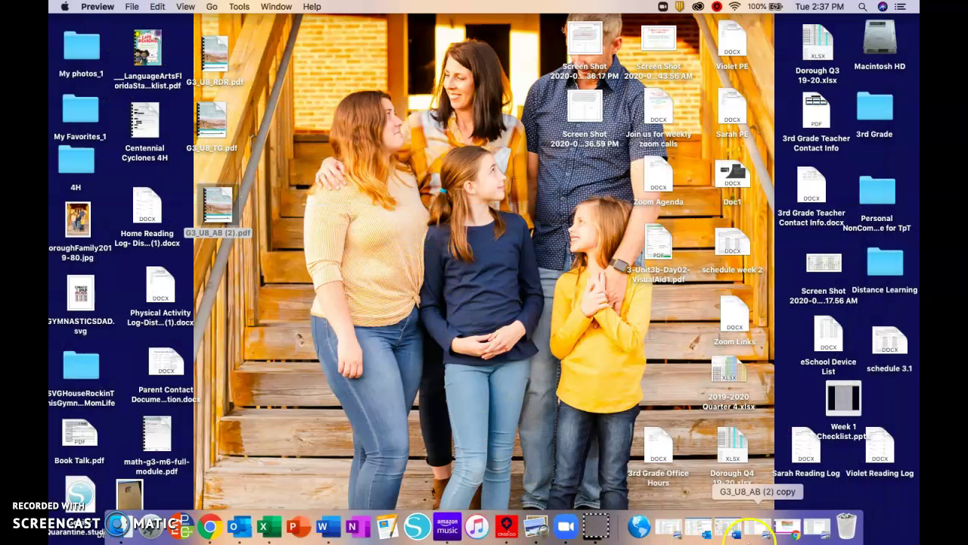
Switch to Chrome and open the file upload form for submitting the Student Activity Book 1.3 (pg. 7) Character Analysis assignment.
left_click(789, 527)
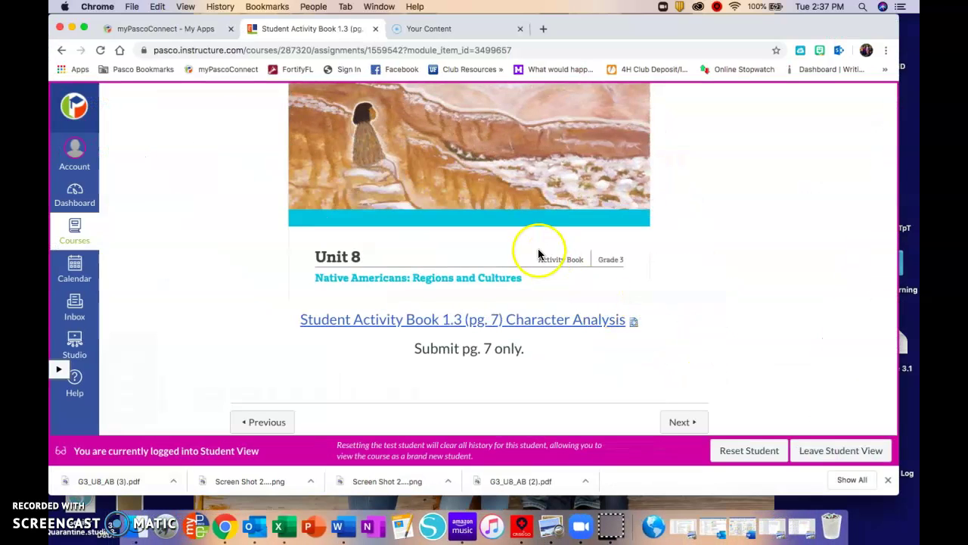
scroll(538, 253, "up", 10)
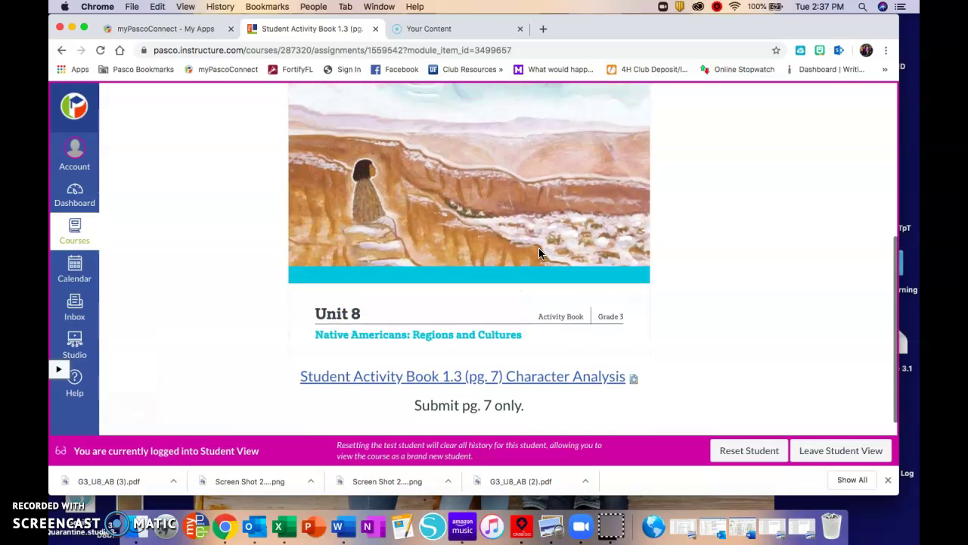
scroll(538, 250, "down", 1)
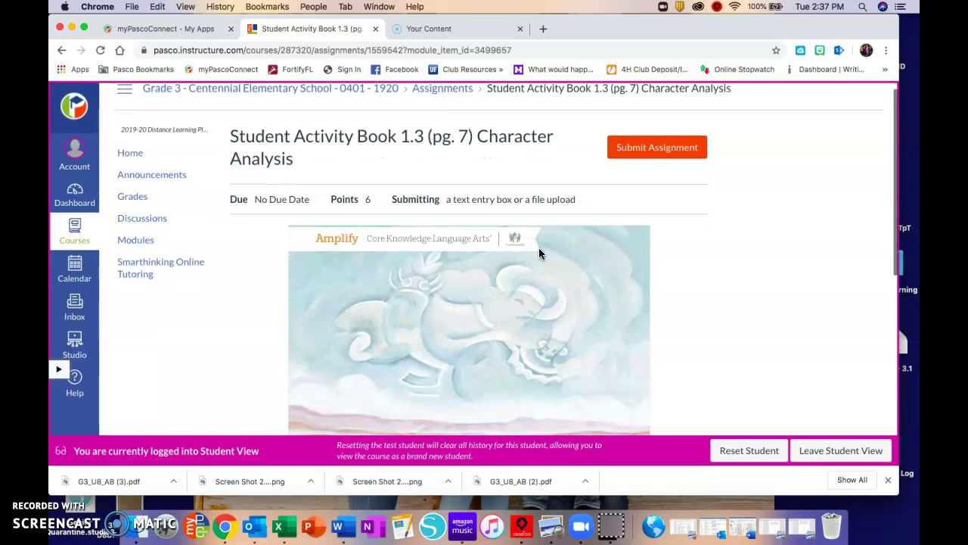
left_click(638, 150)
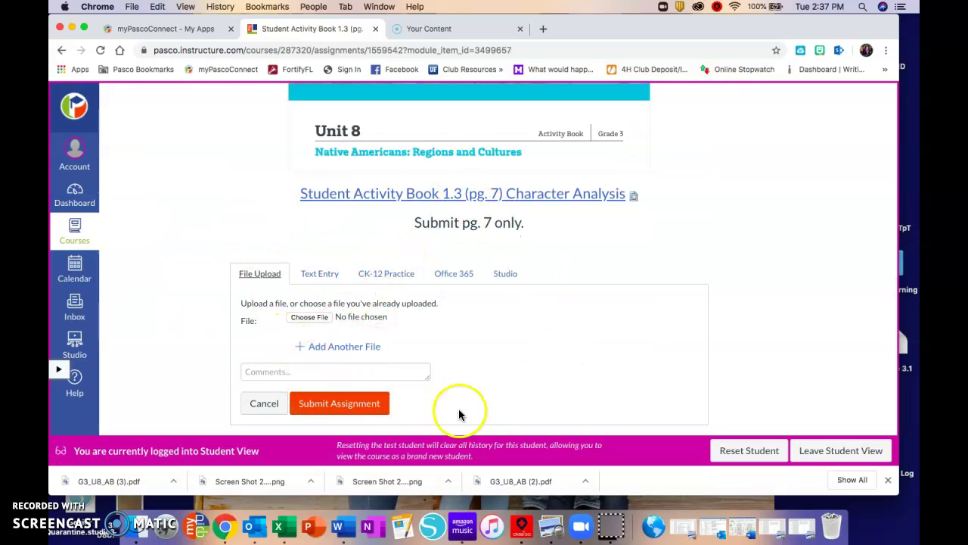
Attach the Desktop screenshot taken at 2.36.17 PM to the assignment's file upload form.
scroll(616, 394, "down", 2)
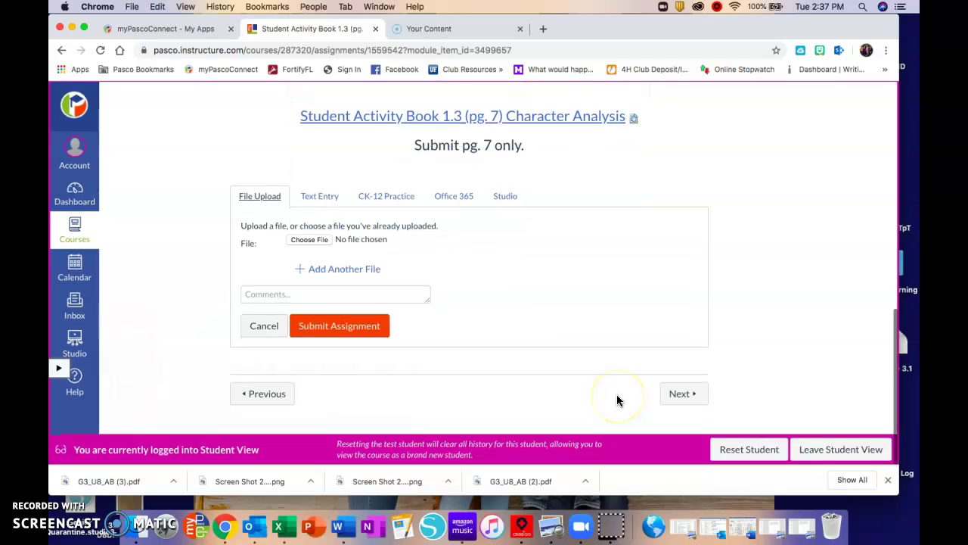
left_click(317, 242)
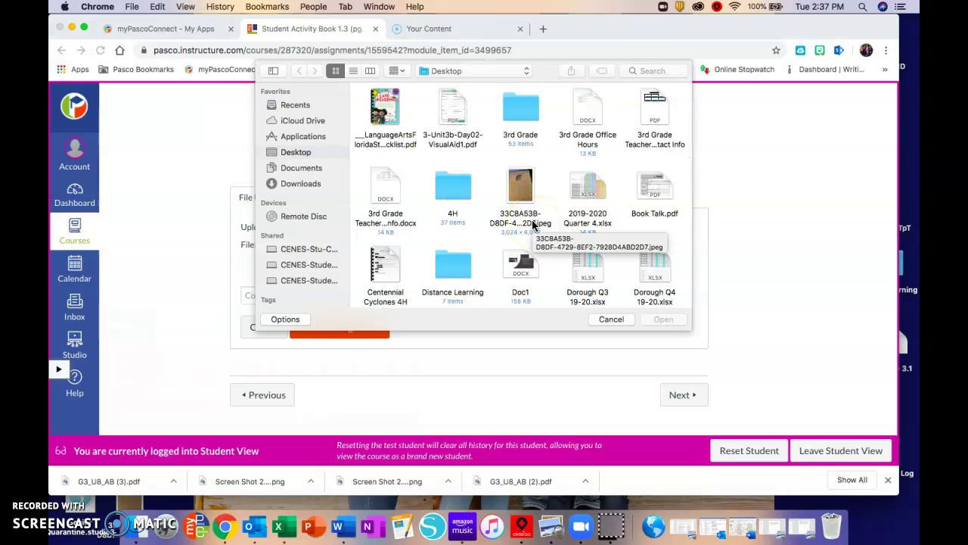
scroll(532, 223, "down", 5)
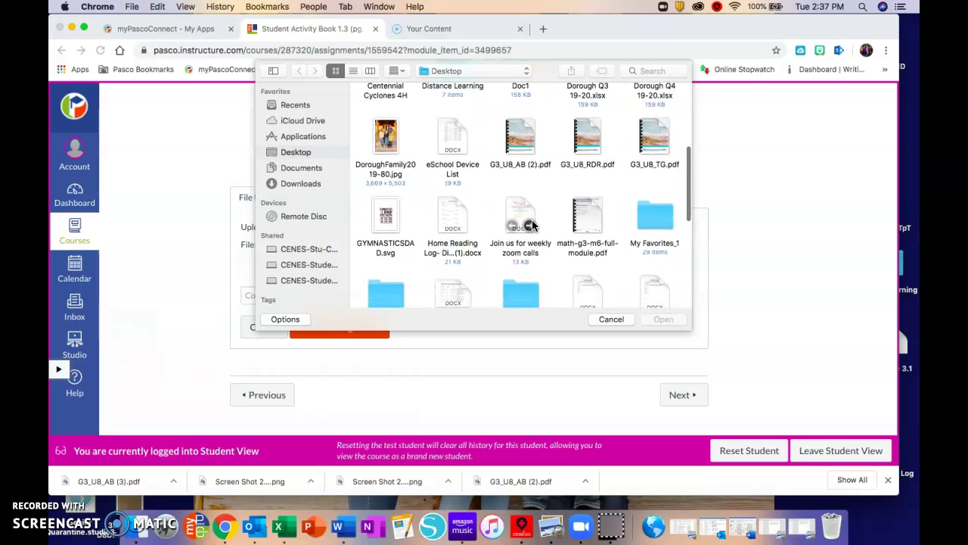
scroll(533, 223, "down", 5)
scroll(532, 225, "down", 5)
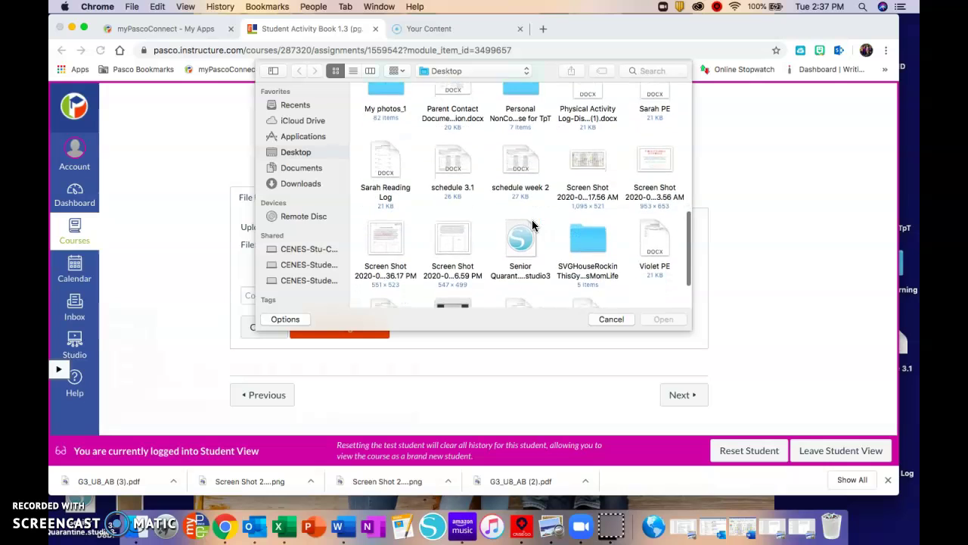
left_click(383, 176)
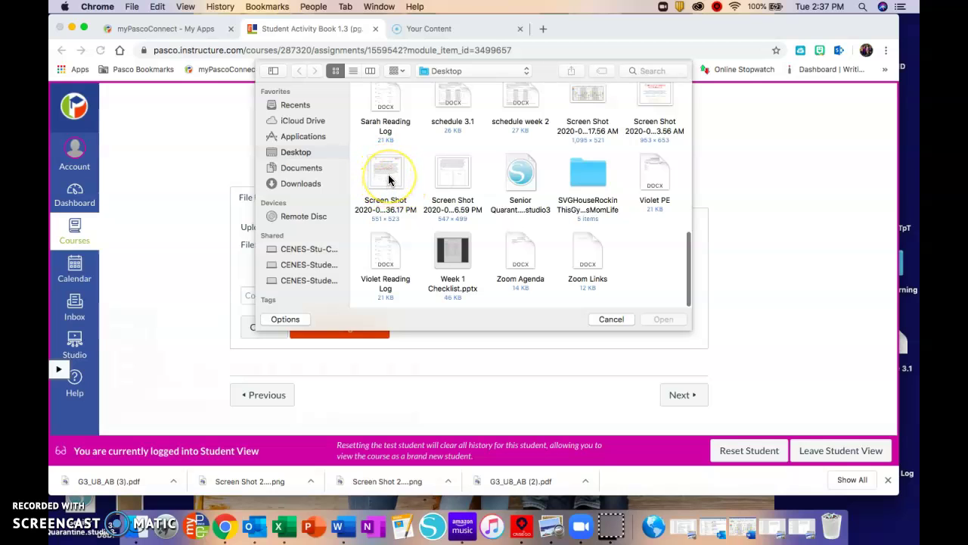
left_click(388, 175)
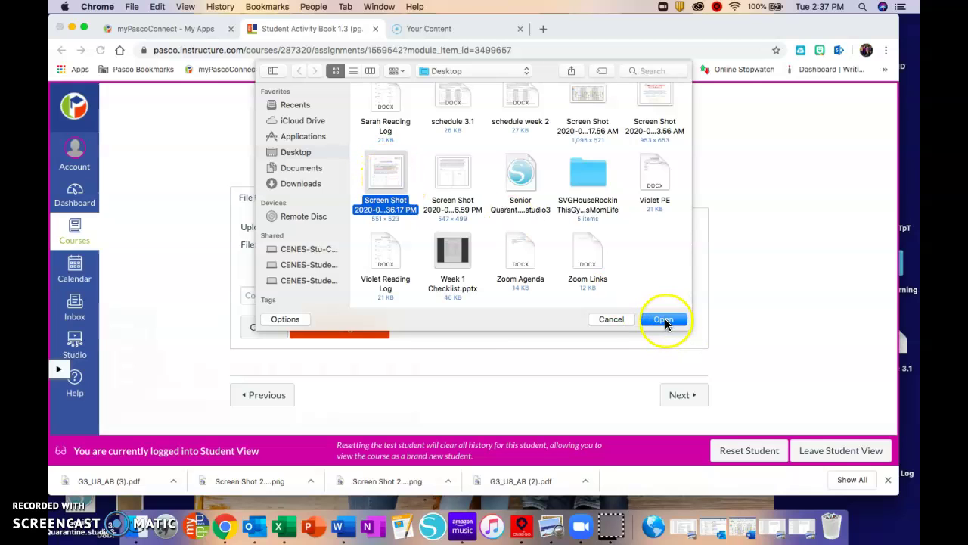
left_click(664, 319)
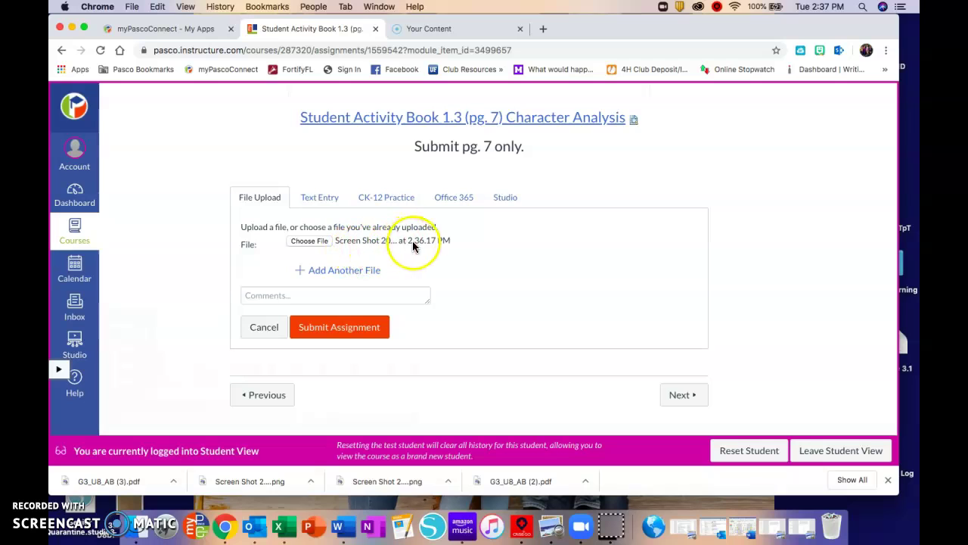
Add the Desktop screenshot taken at 2.36.59 PM as a second file and submit the assignment.
left_click(337, 270)
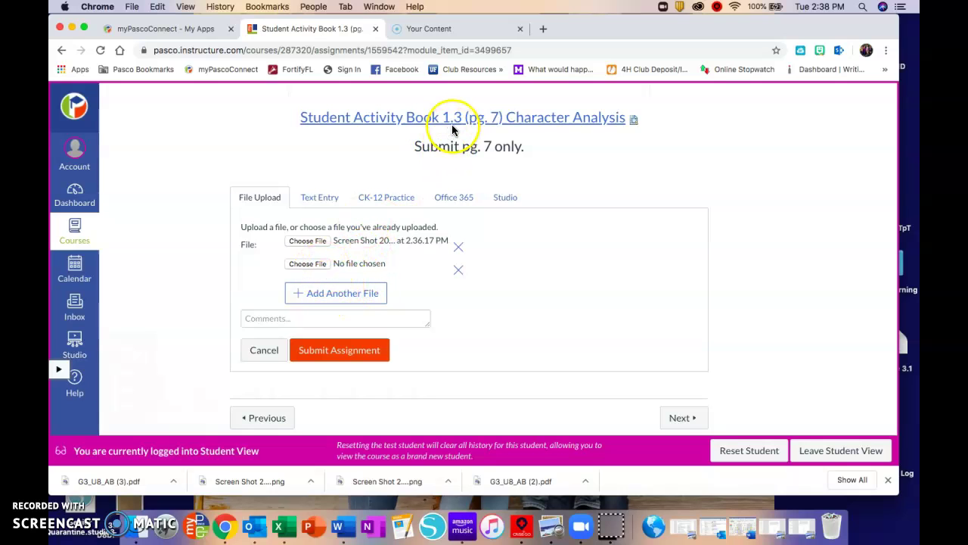
left_click(317, 265)
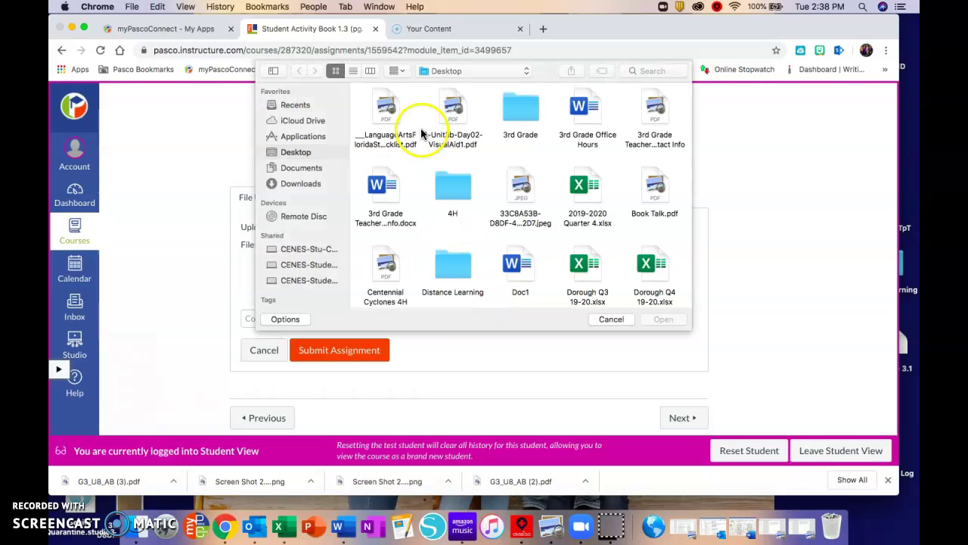
scroll(484, 230, "down", 5)
scroll(486, 237, "down", 5)
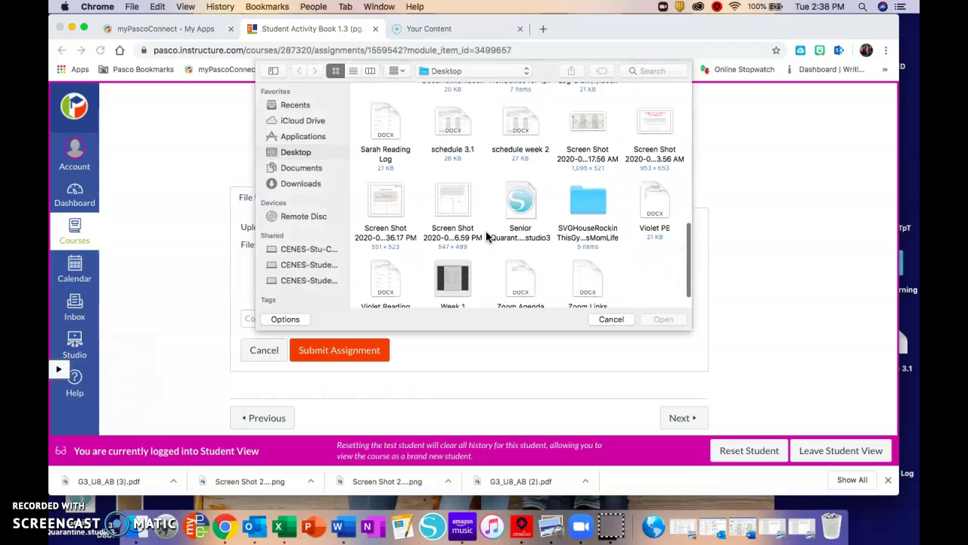
left_click(451, 200)
left_click(663, 319)
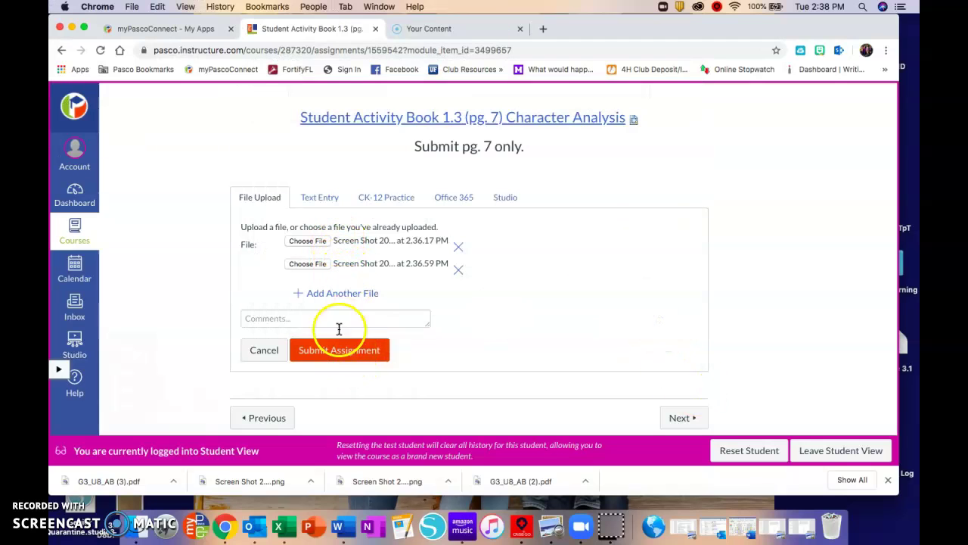
left_click(337, 357)
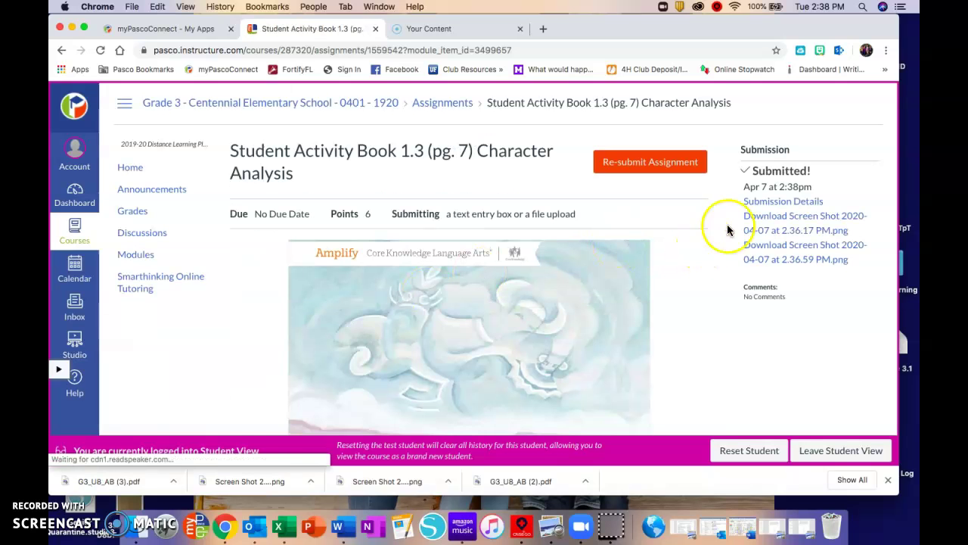
Download the submitted 2.36.17 PM screenshot, view it in an enlarged Preview window, and close it.
left_click(780, 220)
left_click(780, 222)
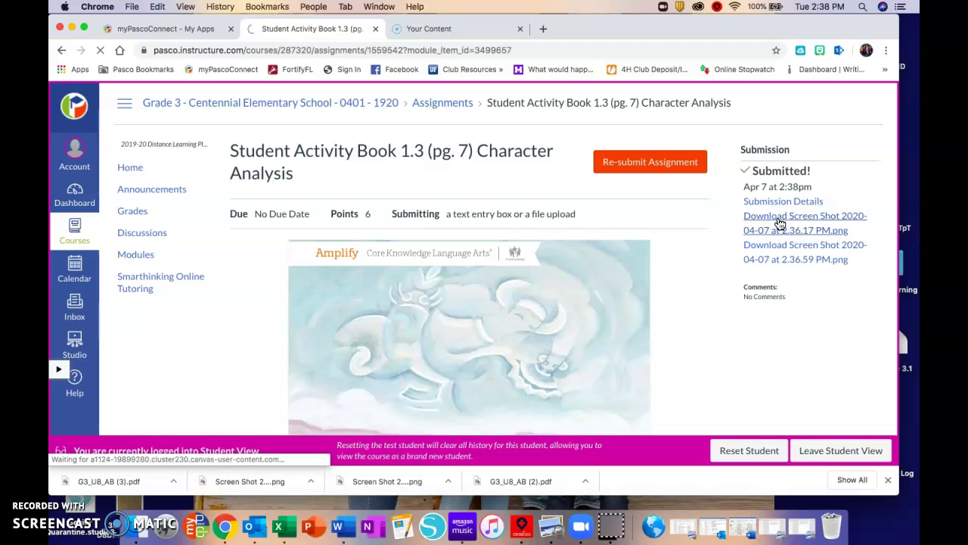
left_click(141, 481)
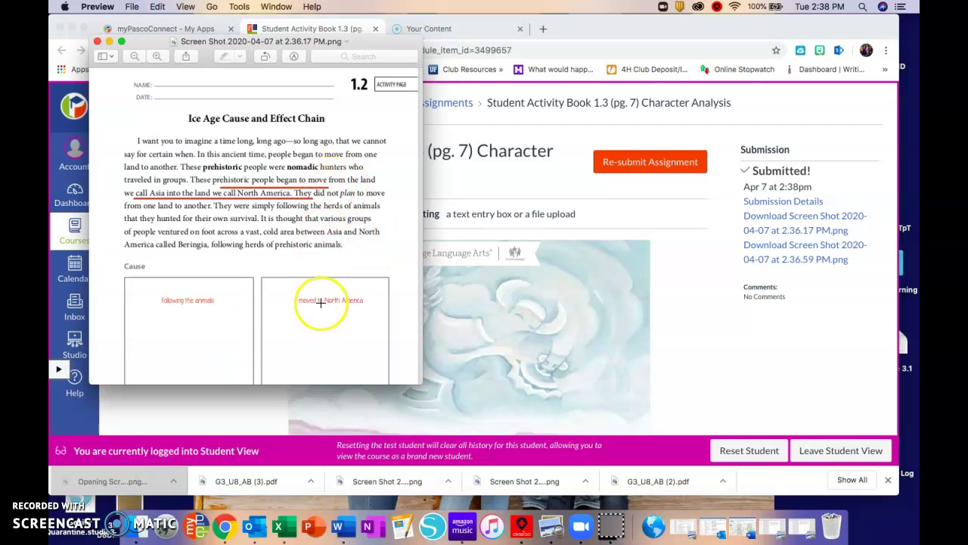
left_click_drag(422, 386, 547, 431)
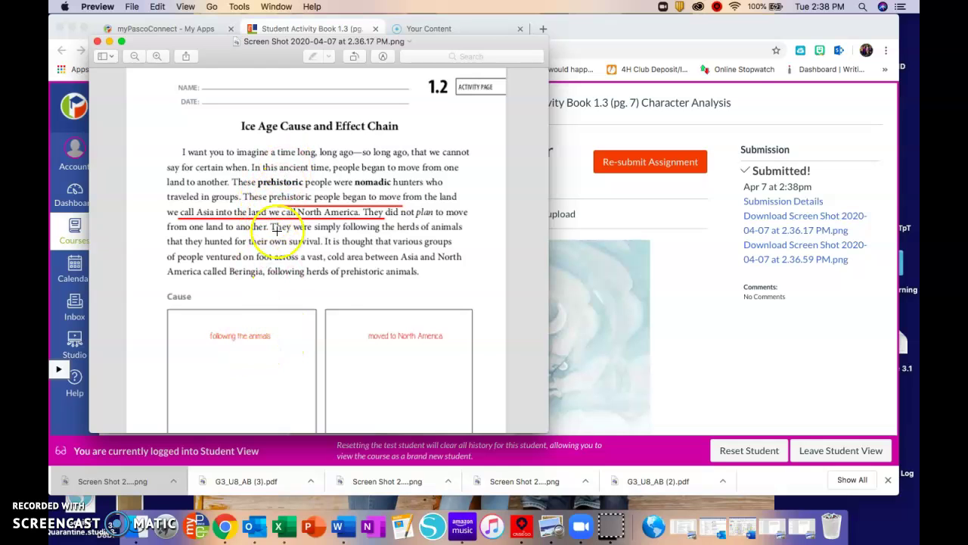
left_click(97, 42)
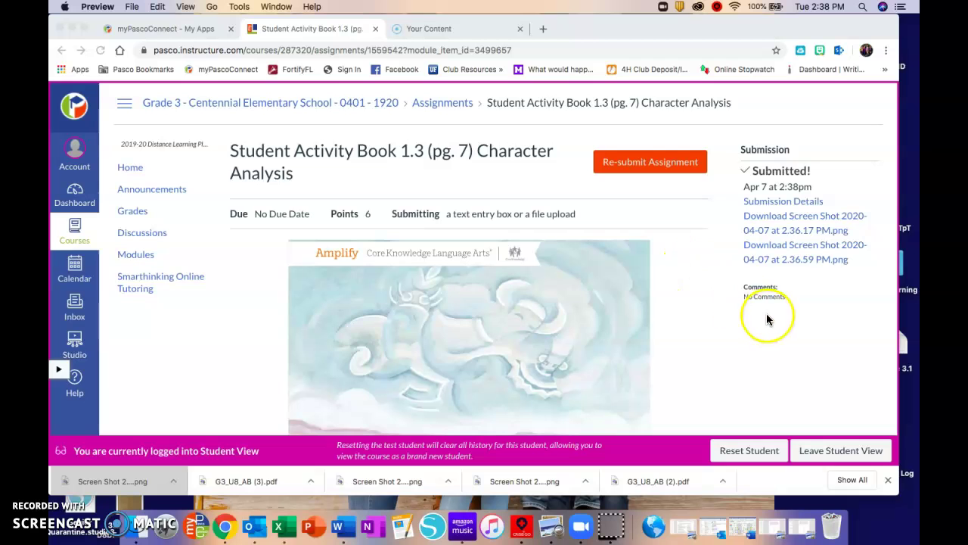
scroll(767, 319, "down", 5)
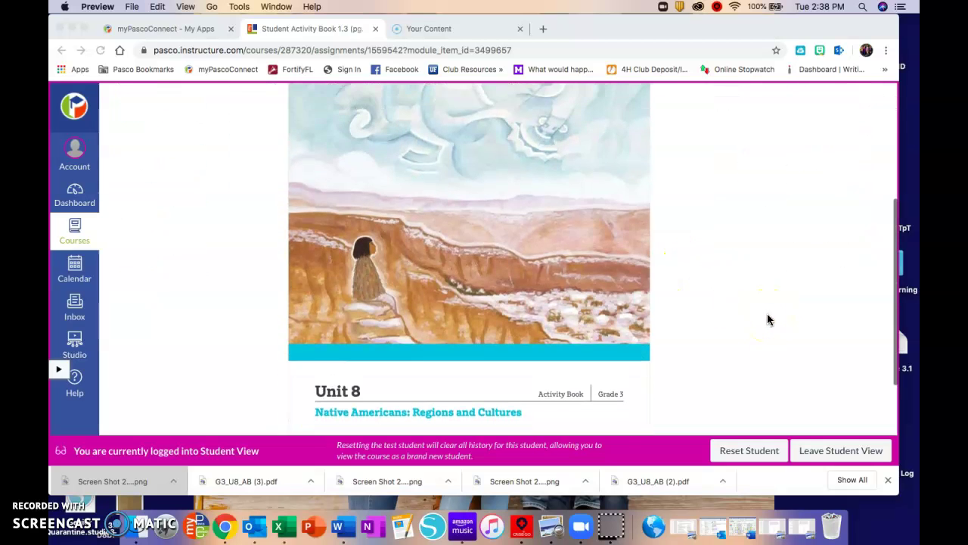
scroll(767, 319, "up", 5)
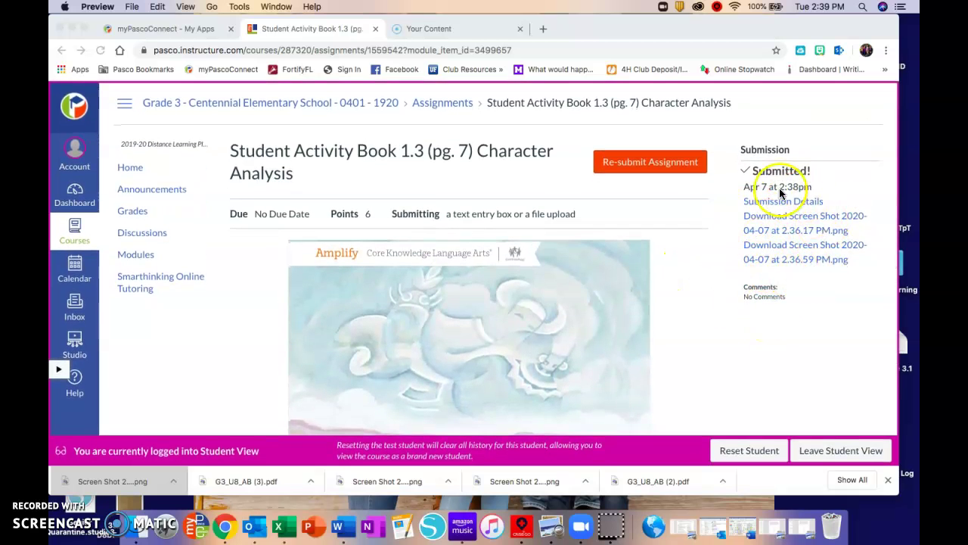